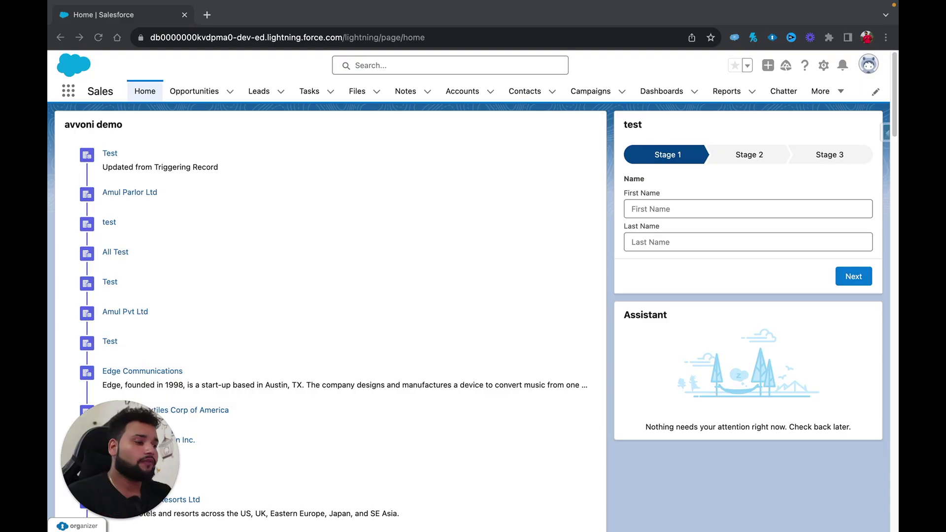
Open Setup in a new tab and begin a new Record-Triggered Flow from Create > Flow.
{"action": "left_click", "coordinate": [884, 132]}
{"action": "left_click", "coordinate": [823, 65]}
{"action": "left_click", "coordinate": [749, 127]}
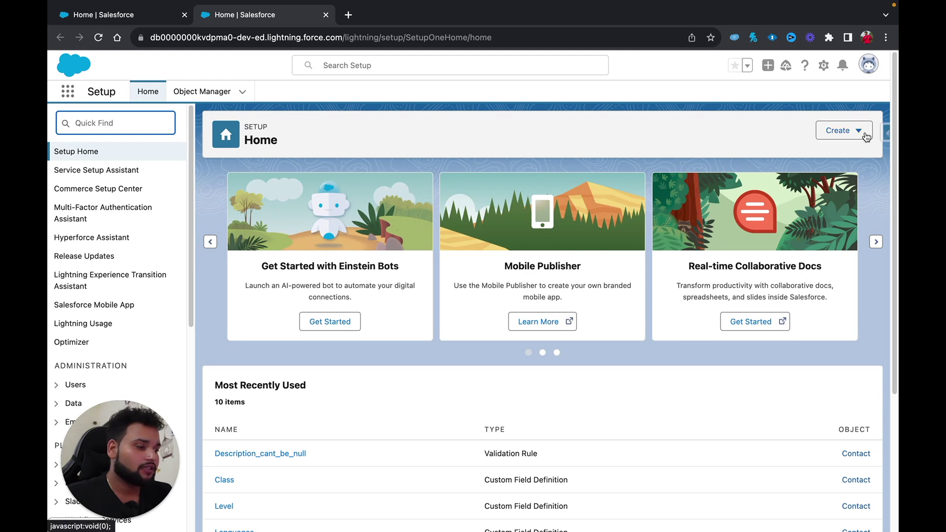
{"action": "left_click", "coordinate": [864, 136]}
{"action": "left_click", "coordinate": [810, 268]}
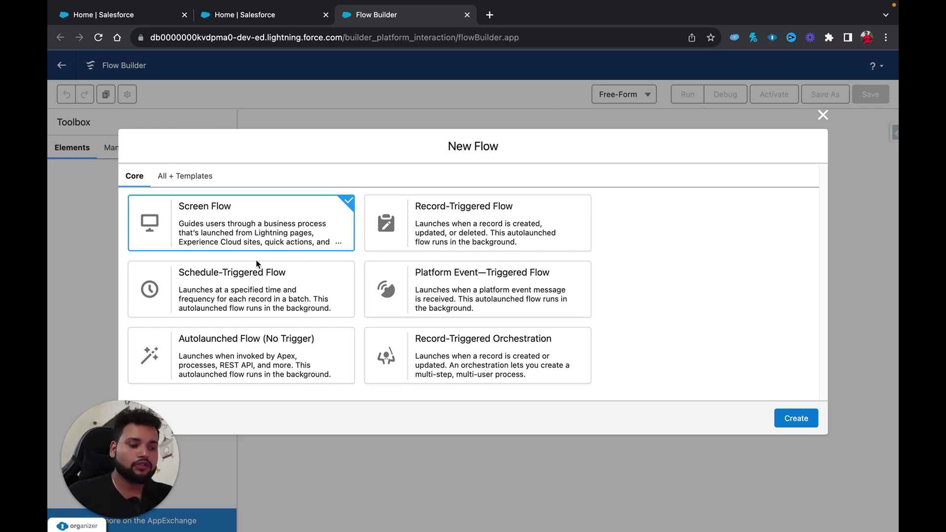
{"action": "left_click", "coordinate": [481, 238]}
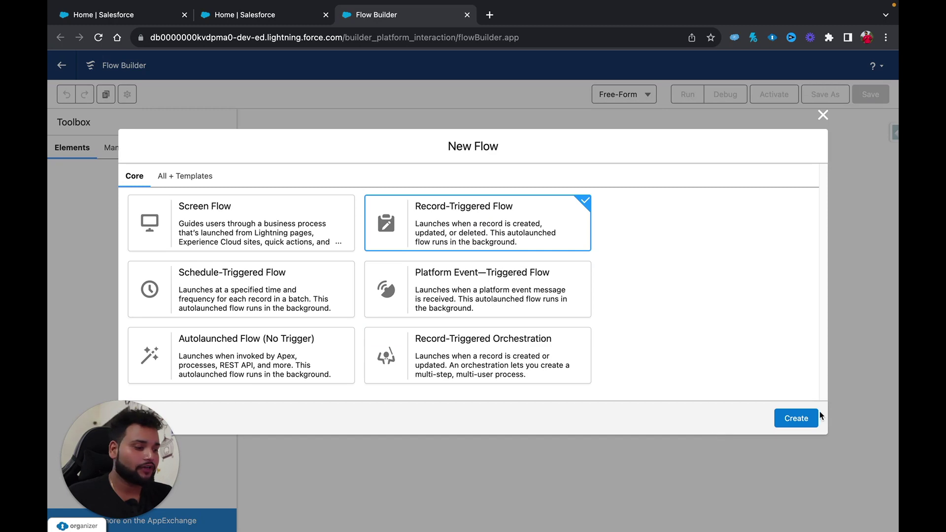
Create the record-triggered flow and bring up its trigger object list.
{"action": "left_click", "coordinate": [808, 419]}
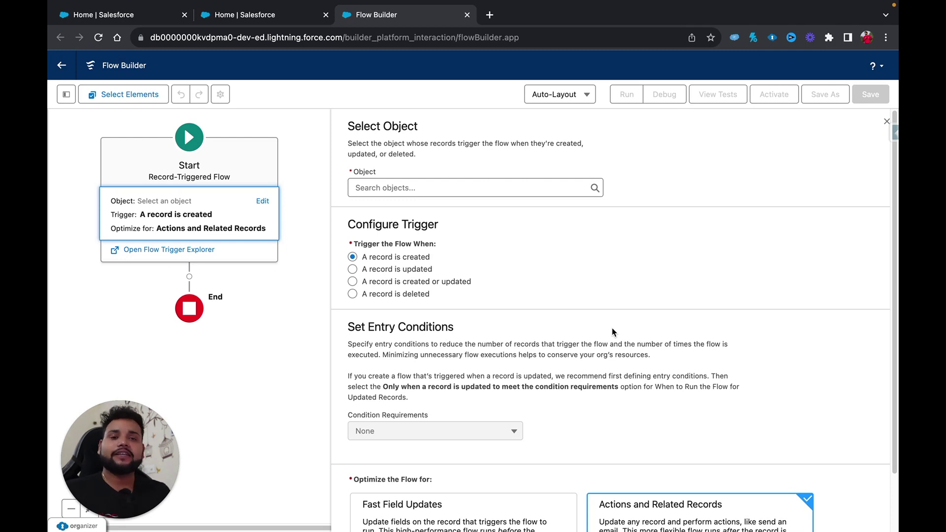
{"action": "left_click", "coordinate": [443, 187]}
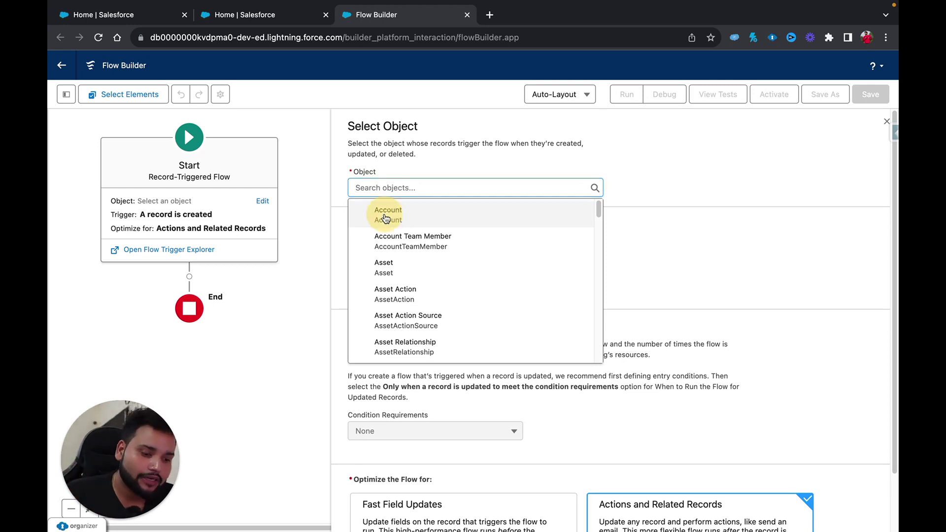
Set Account as the trigger object so the flow fires on record creation.
{"action": "left_click", "coordinate": [382, 213]}
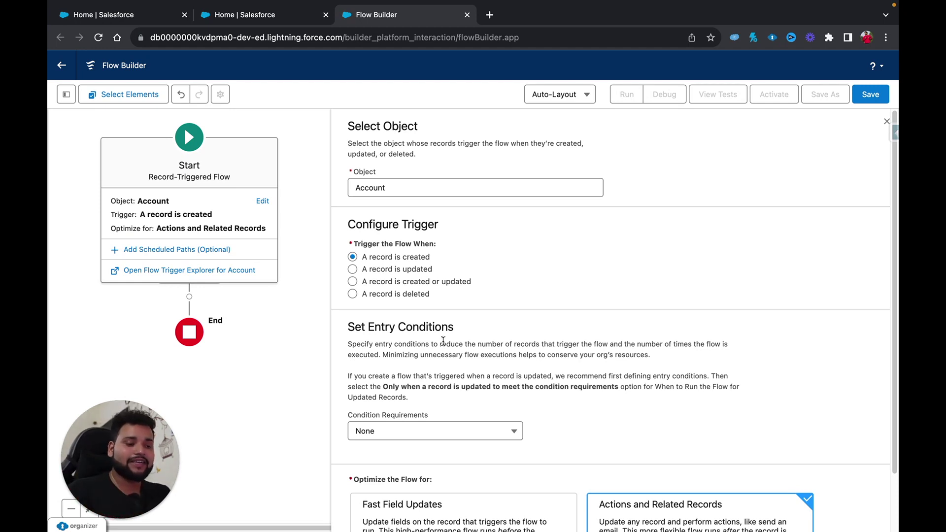
{"action": "scroll", "coordinate": [449, 347], "scroll_direction": "down", "scroll_amount": 2}
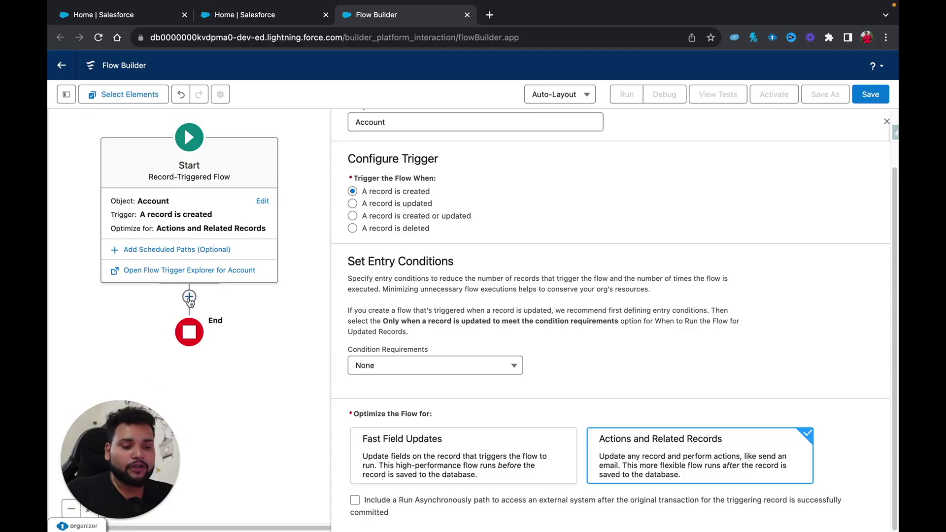
Insert a Create Records element labelled 'Create Contact' with API name Create_Contact.
{"action": "left_click", "coordinate": [188, 300]}
{"action": "type", "text": "creat"}
{"action": "left_click", "coordinate": [154, 256]}
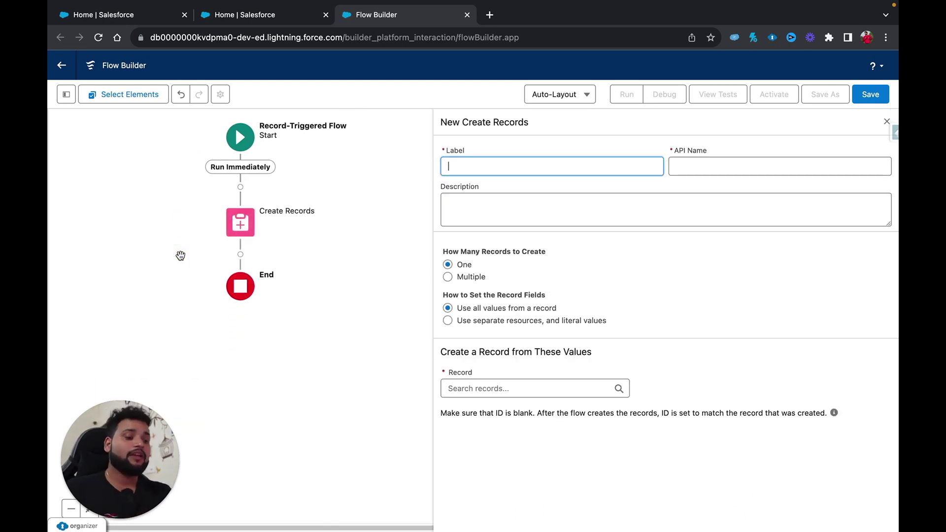
{"action": "type", "text": "Cr"}
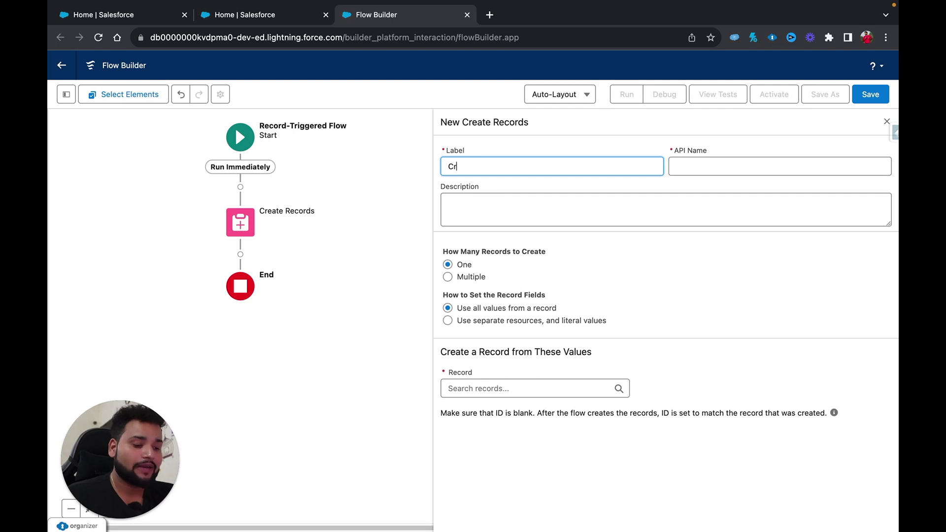
{"action": "type", "text": "eate Contact"}
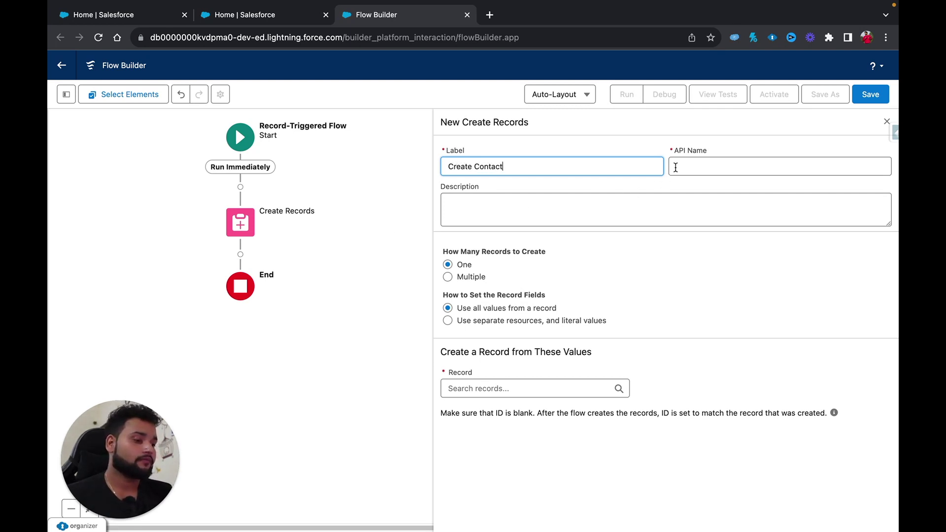
{"action": "key", "text": "Tab"}
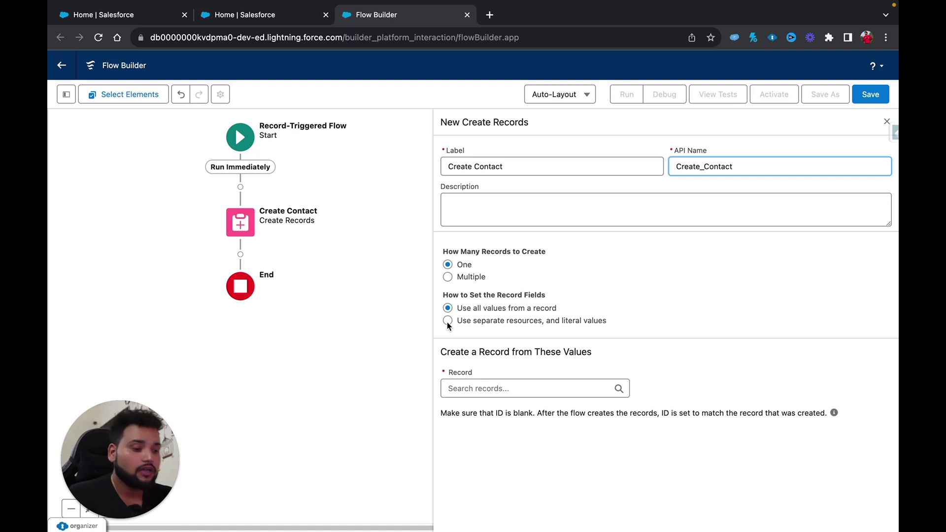
Choose 'Use separate resources, and literal values', initially picking Account as the object.
{"action": "left_click", "coordinate": [447, 320]}
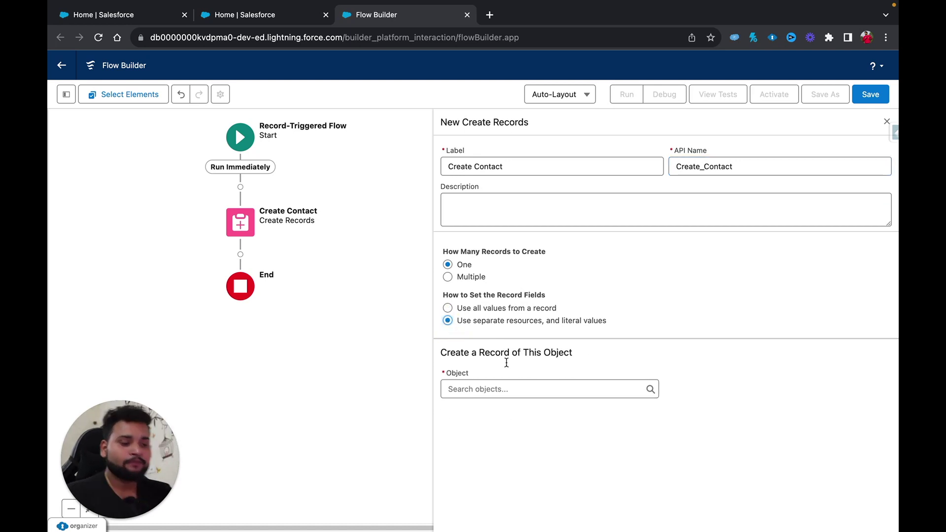
{"action": "left_click", "coordinate": [469, 390]}
{"action": "type", "text": "account"}
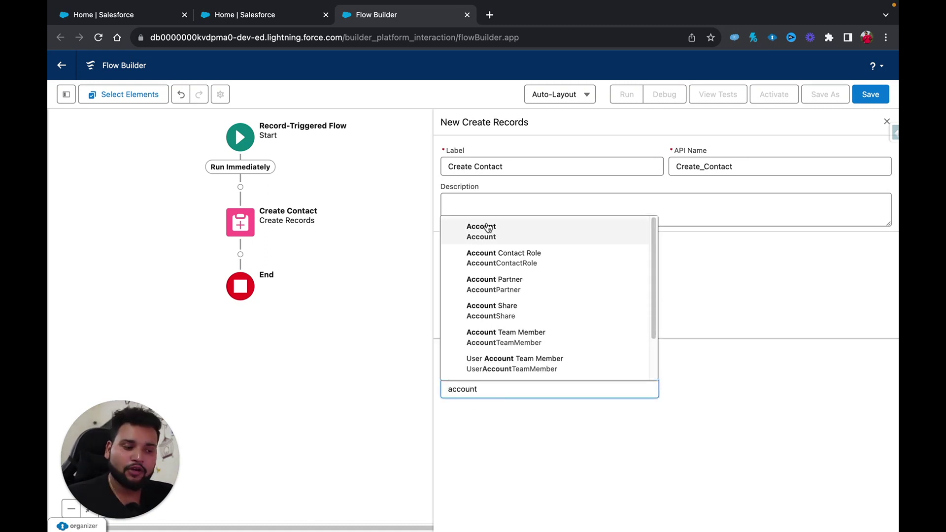
{"action": "left_click", "coordinate": [488, 226]}
{"action": "left_click", "coordinate": [480, 454]}
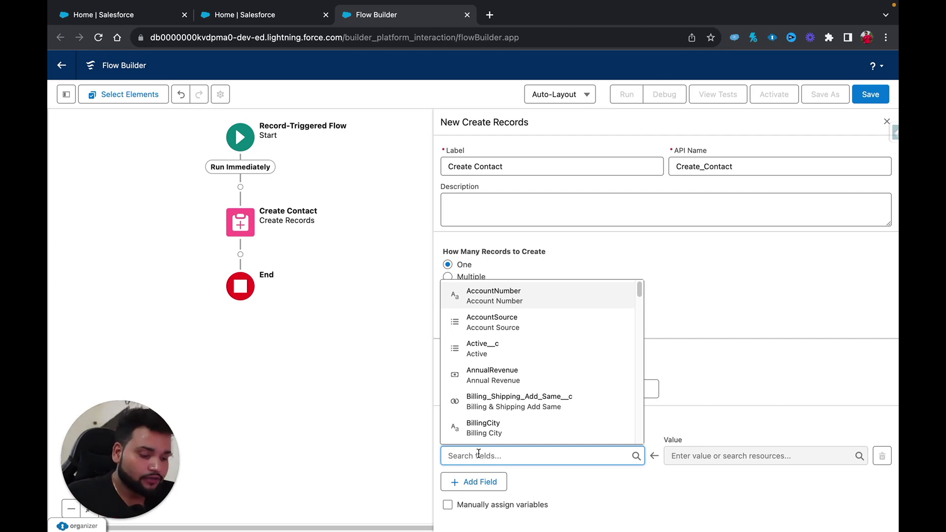
{"action": "type", "text": "Find"}
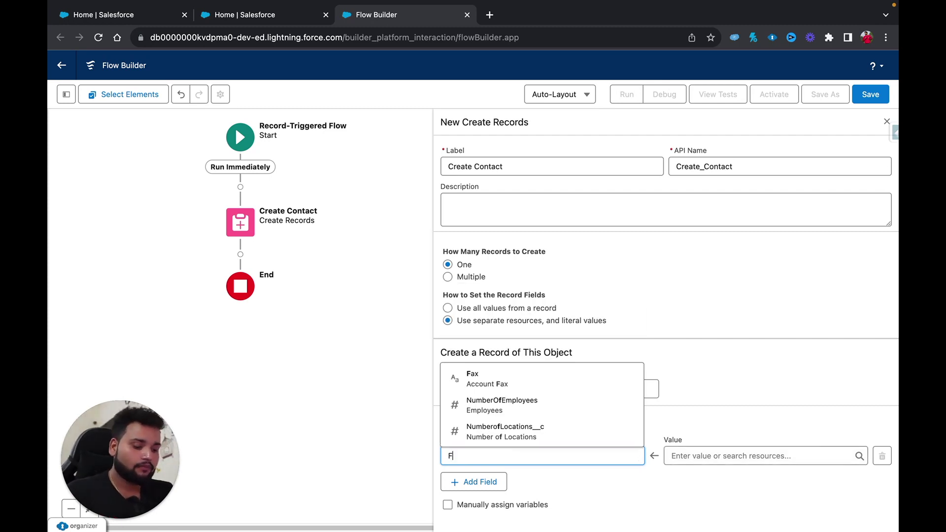
Change the new record's object from Account to Contact.
{"action": "left_click", "coordinate": [490, 389]}
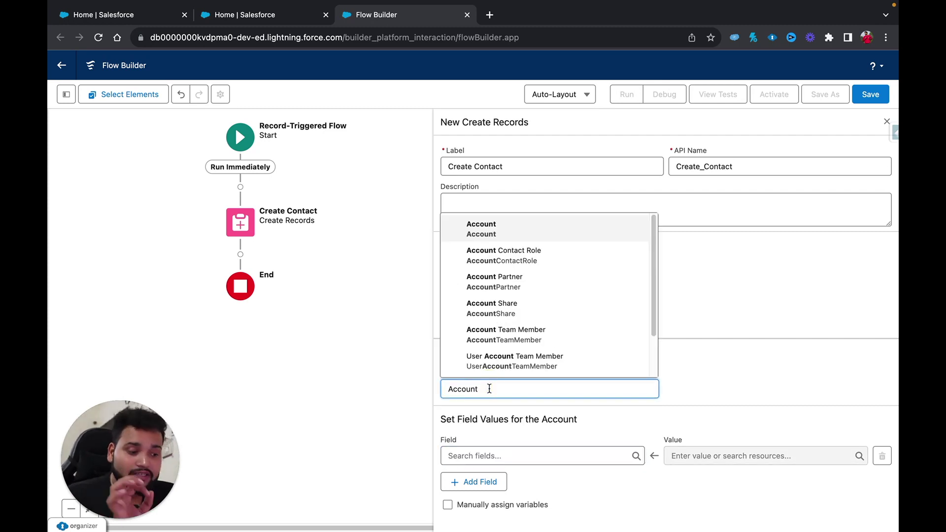
{"action": "key", "text": "BackSpace"}
{"action": "key", "text": "BackSpace"}
{"action": "key", "text": "BackSpace"}
{"action": "key", "text": "BackSpace"}
{"action": "key", "text": "BackSpace"}
{"action": "key", "text": "BackSpace"}
{"action": "key", "text": "BackSpace"}
{"action": "type", "text": "contactd"}
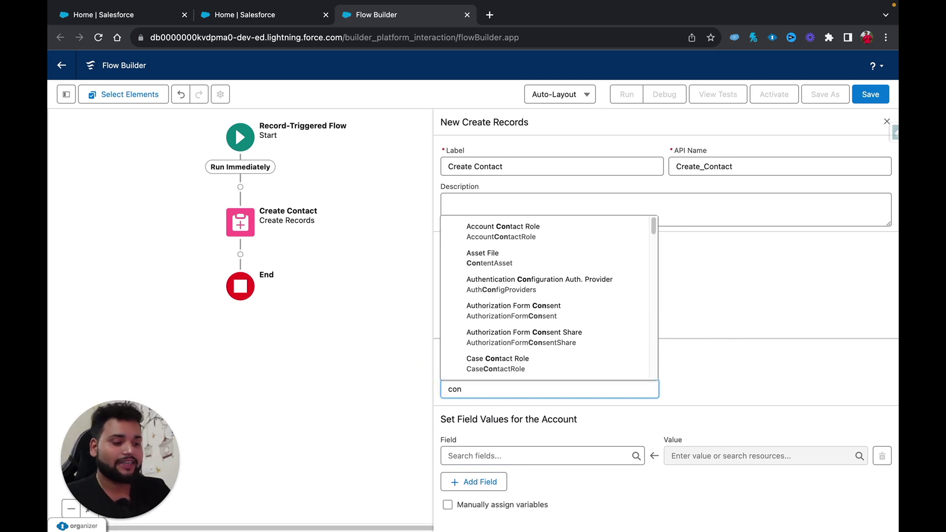
{"action": "key", "text": "BackSpace"}
{"action": "key", "text": "BackSpace"}
{"action": "key", "text": "BackSpace"}
{"action": "type", "text": "ct"}
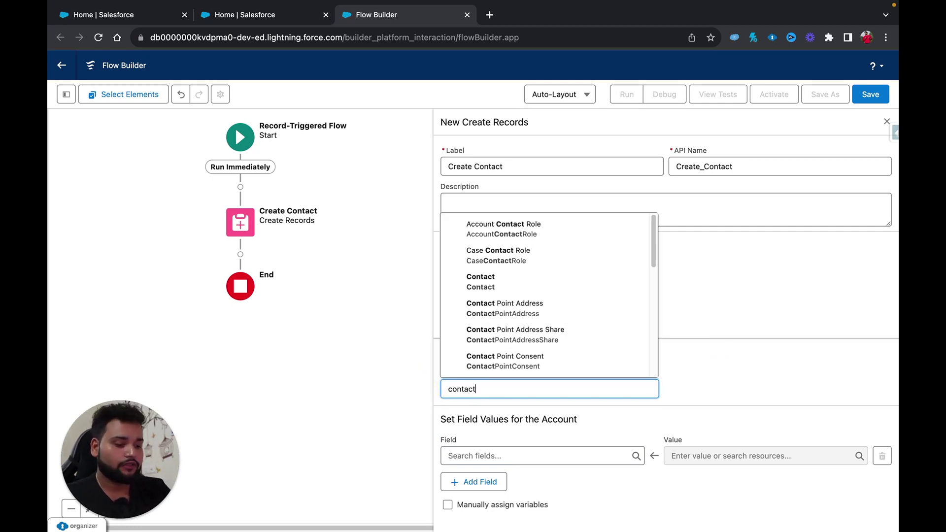
{"action": "left_click", "coordinate": [494, 280]}
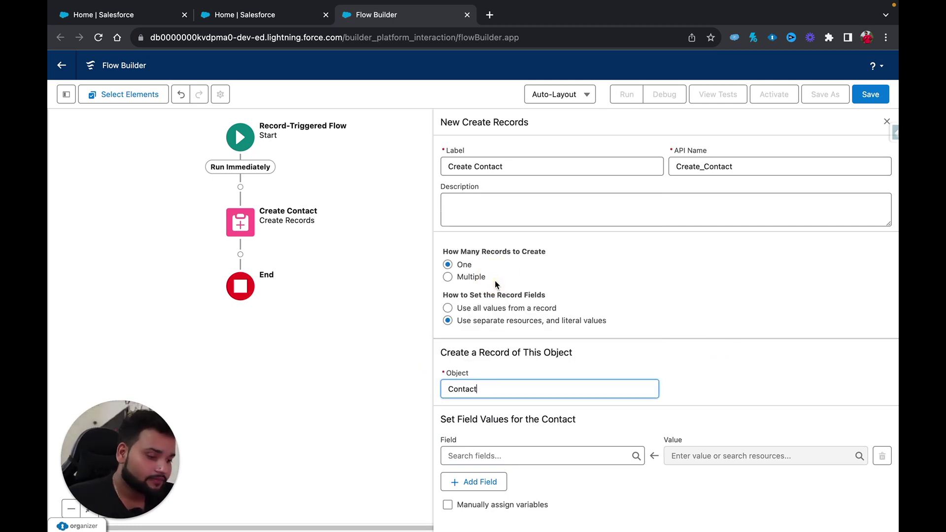
{"action": "left_click", "coordinate": [473, 457]}
Add field assignment rows for FirstName, LastName and Email on the new Contact.
{"action": "type", "text": "fir"}
{"action": "left_click", "coordinate": [530, 433]}
{"action": "left_click", "coordinate": [478, 483]}
{"action": "left_click", "coordinate": [481, 493]}
{"action": "type", "text": "las"}
{"action": "left_click", "coordinate": [479, 463]}
{"action": "left_click", "coordinate": [478, 519]}
{"action": "scroll", "coordinate": [477, 493], "scroll_direction": "down", "scroll_amount": 1}
{"action": "left_click", "coordinate": [493, 470]}
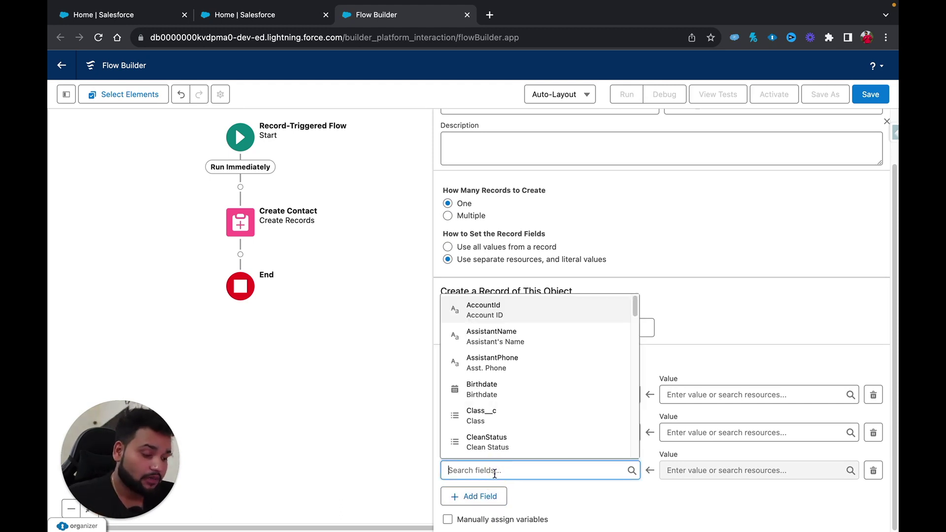
{"action": "type", "text": "email"}
{"action": "key", "text": "BackSpace"}
{"action": "key", "text": "BackSpace"}
{"action": "key", "text": "BackSpace"}
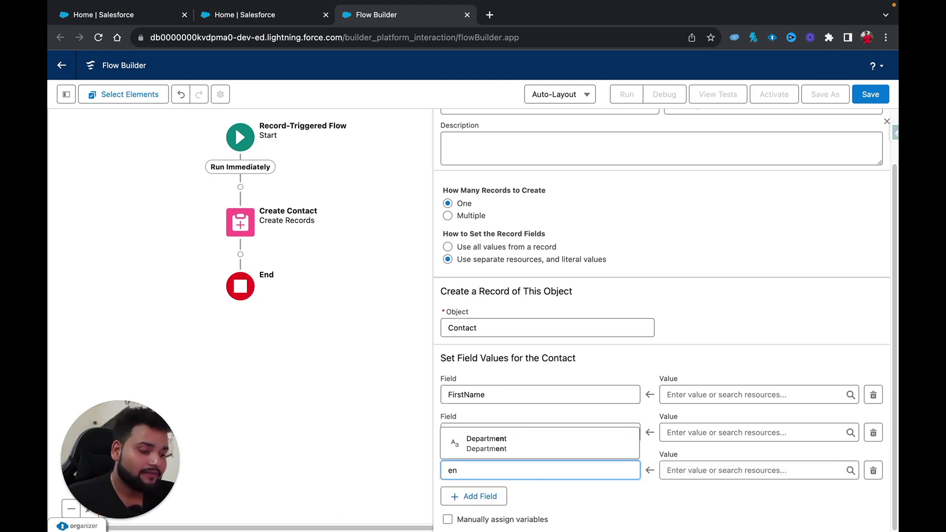
{"action": "type", "text": "ail"}
{"action": "left_click", "coordinate": [506, 367]}
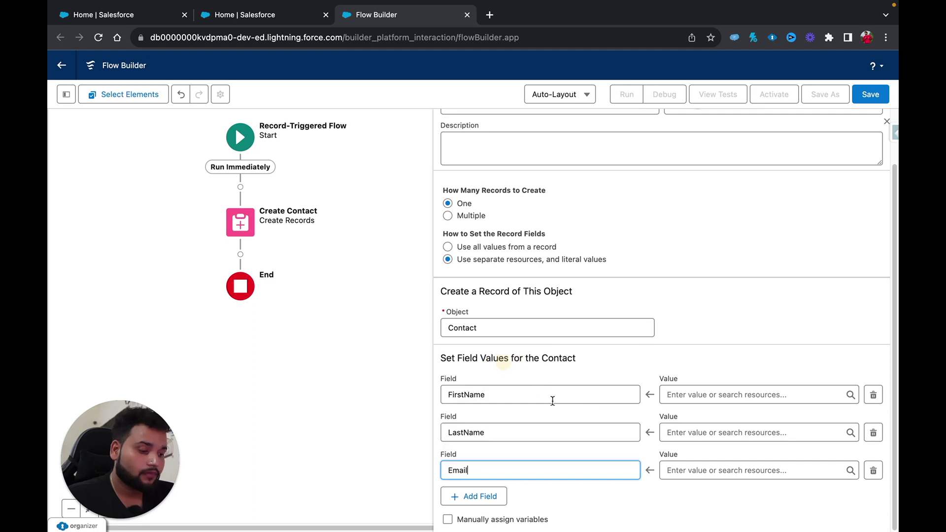
{"action": "left_click", "coordinate": [639, 373]}
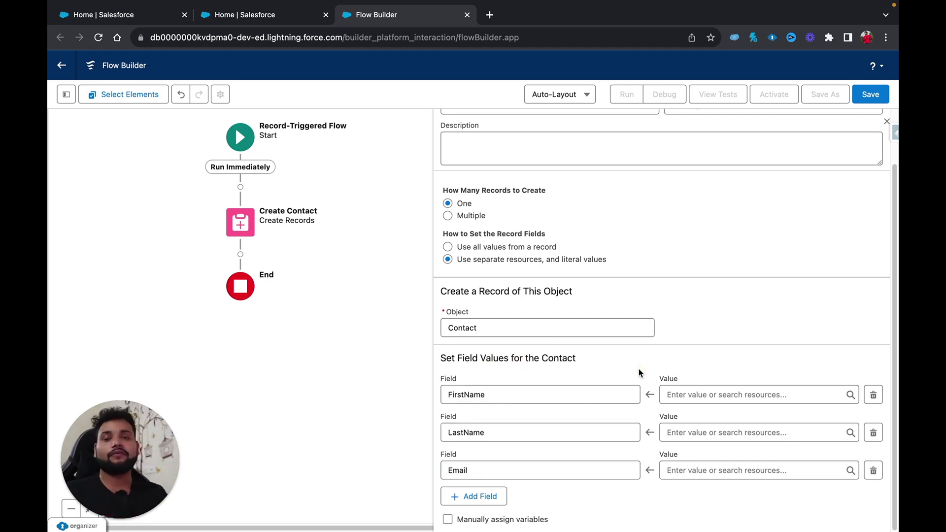
Assign FirstName 'Test', LastName 'Test Last Name' and the test e-mail address.
{"action": "left_click", "coordinate": [692, 394]}
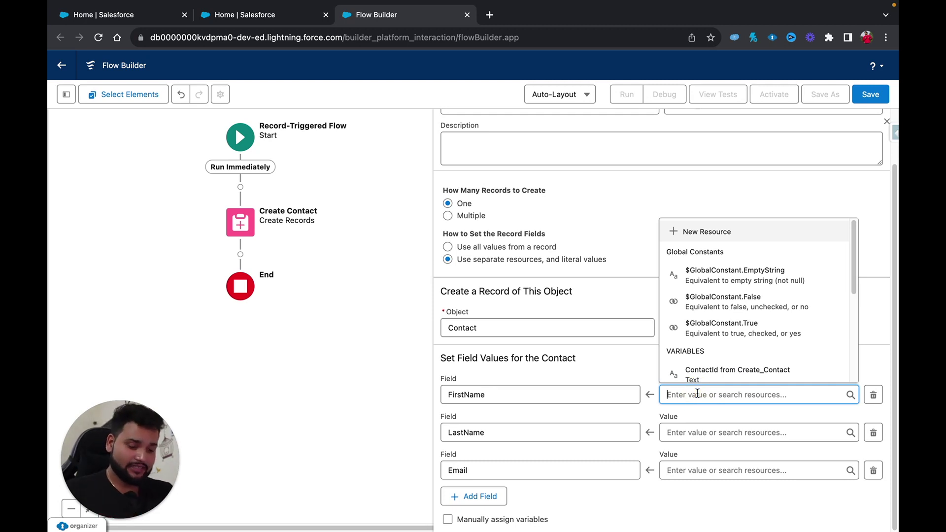
{"action": "type", "text": "Test"}
{"action": "left_click", "coordinate": [706, 431]}
{"action": "type", "text": "Test Last Name"}
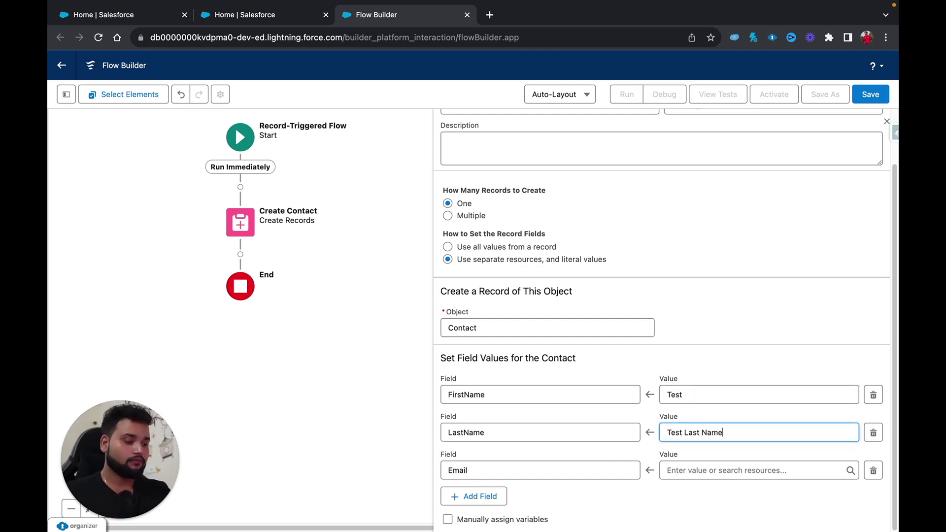
{"action": "left_click", "coordinate": [706, 471]}
{"action": "type", "text": "te"}
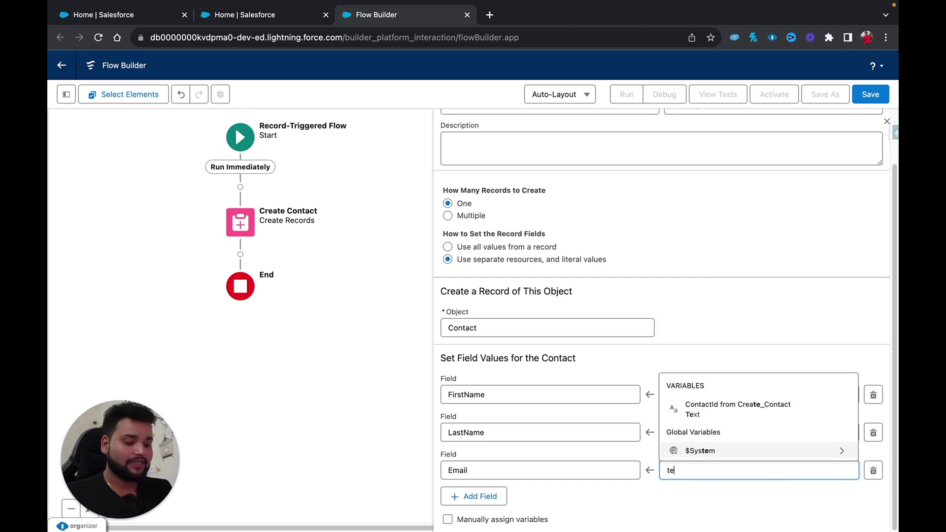
{"action": "type", "text": "st@test.com"}
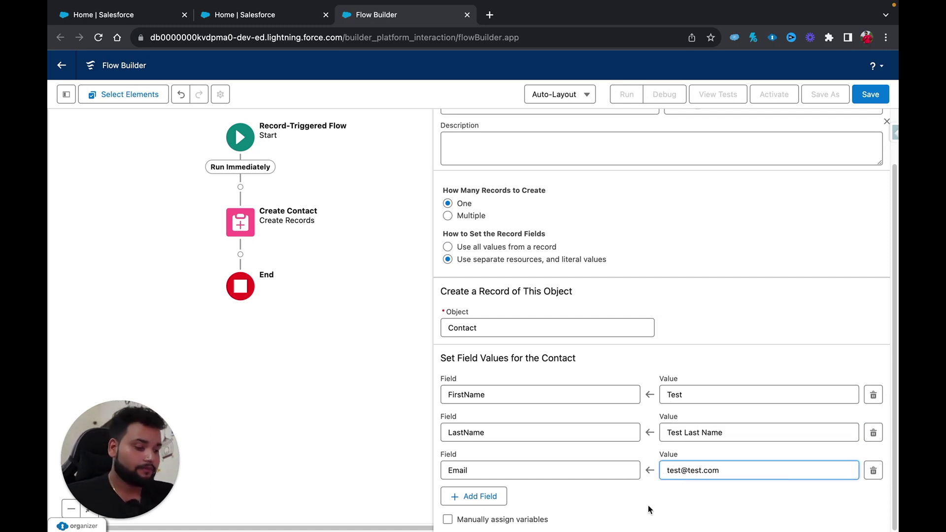
{"action": "left_click", "coordinate": [646, 504]}
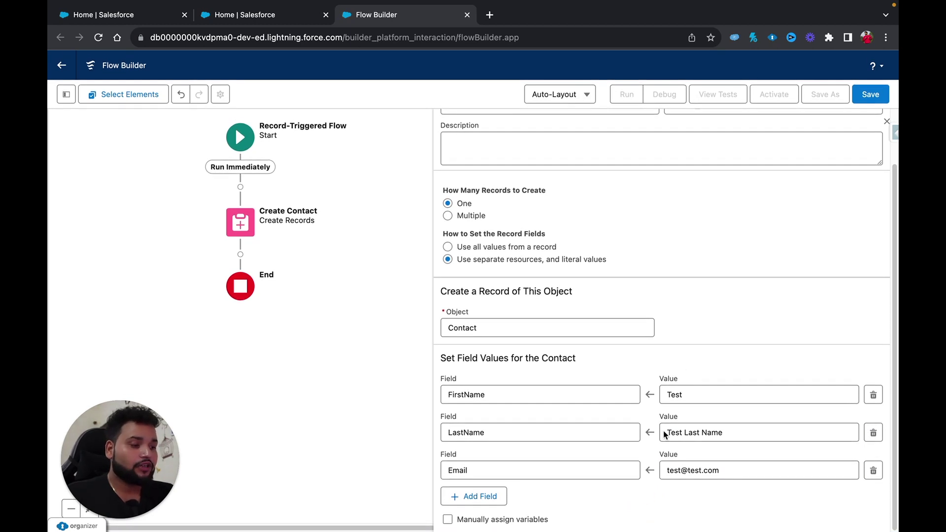
{"action": "left_click", "coordinate": [872, 96]}
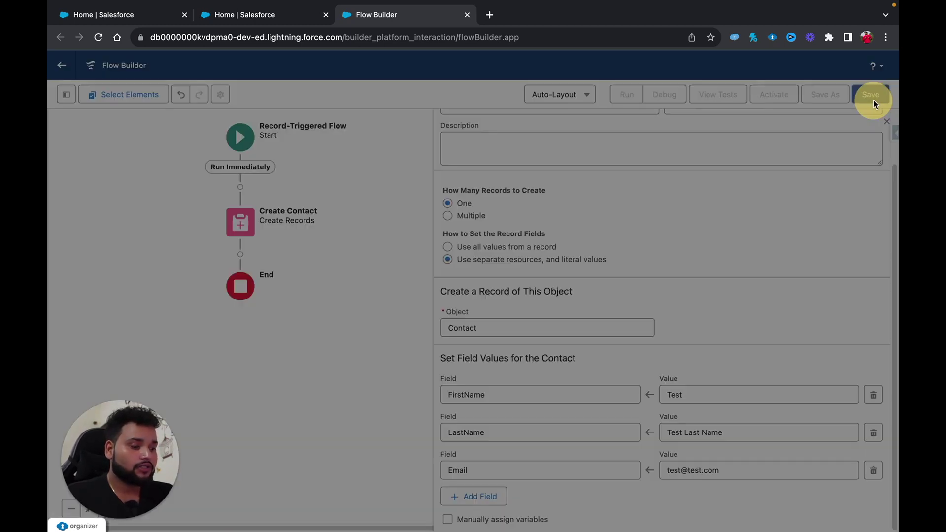
Save the flow labelled 'Create Contact when Account is Created' with its auto-filled API name.
{"action": "left_click", "coordinate": [250, 248]}
{"action": "type", "text": "C"}
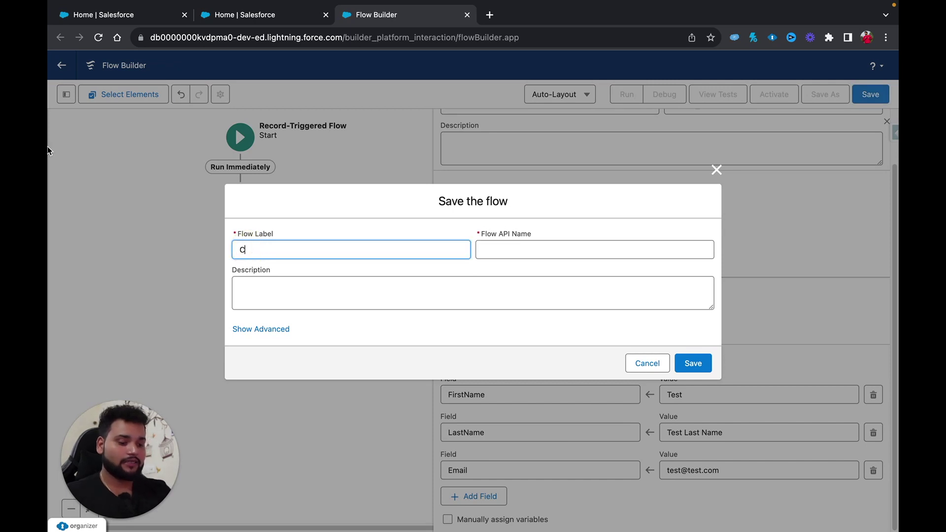
{"action": "type", "text": "reate Contact when Acco"}
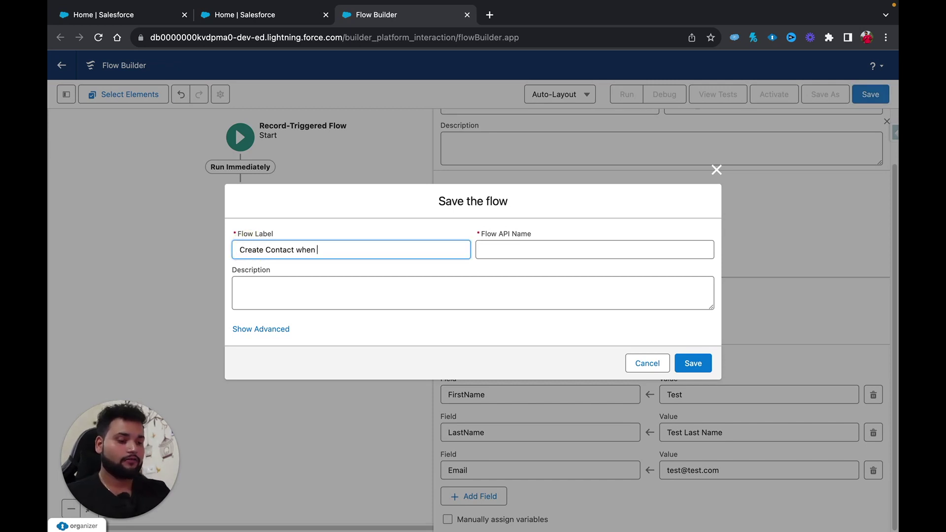
{"action": "key", "text": "BackSpace"}
{"action": "type", "text": "ount is Created"}
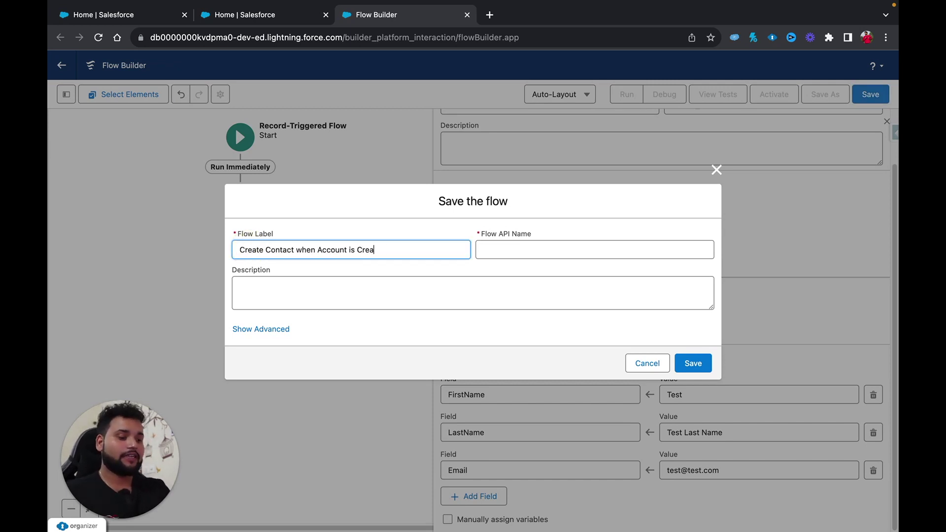
{"action": "key", "text": "Tab"}
{"action": "left_click", "coordinate": [693, 363]}
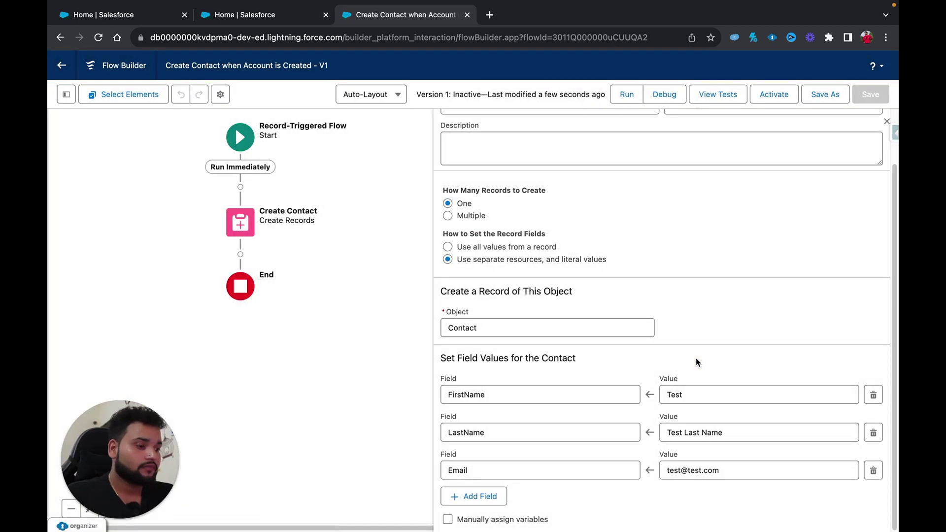
{"action": "left_click", "coordinate": [768, 98]}
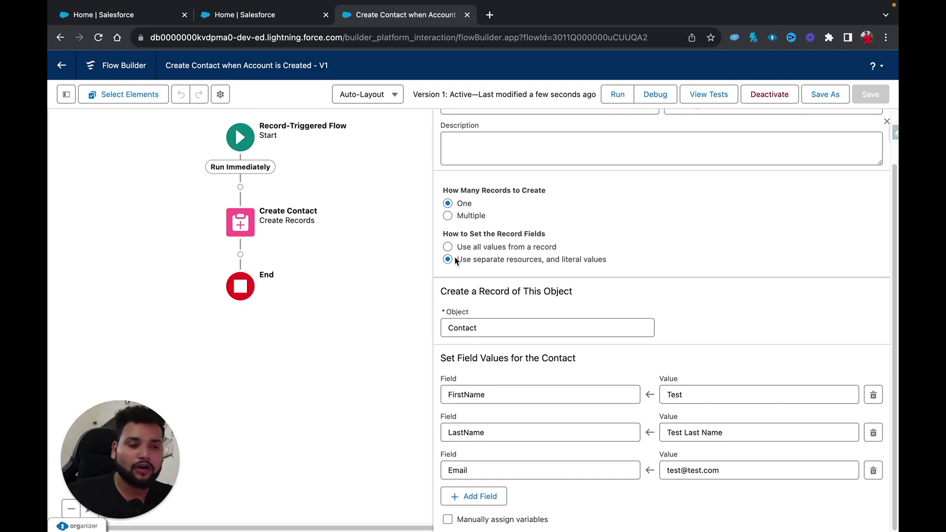
Return to the Salesforce home tab and show the Accounts list.
{"action": "left_click", "coordinate": [82, 15]}
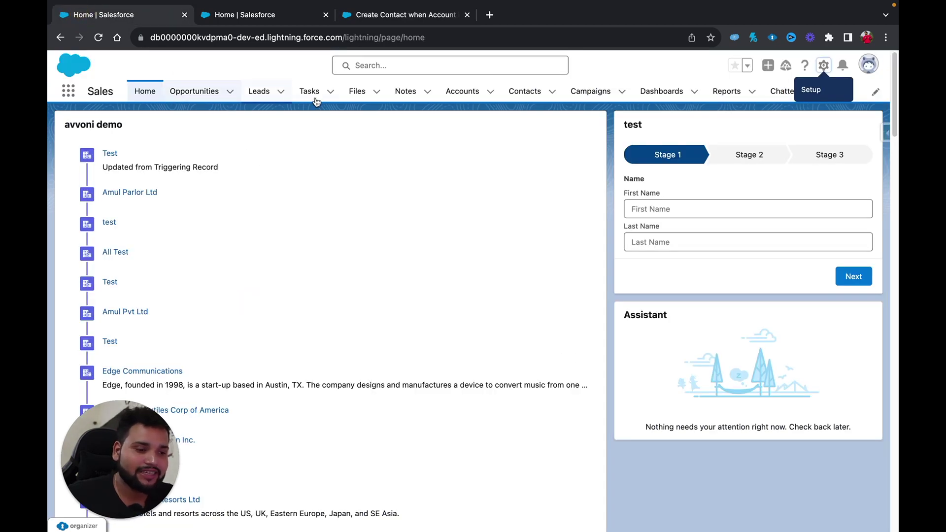
{"action": "left_click", "coordinate": [462, 93]}
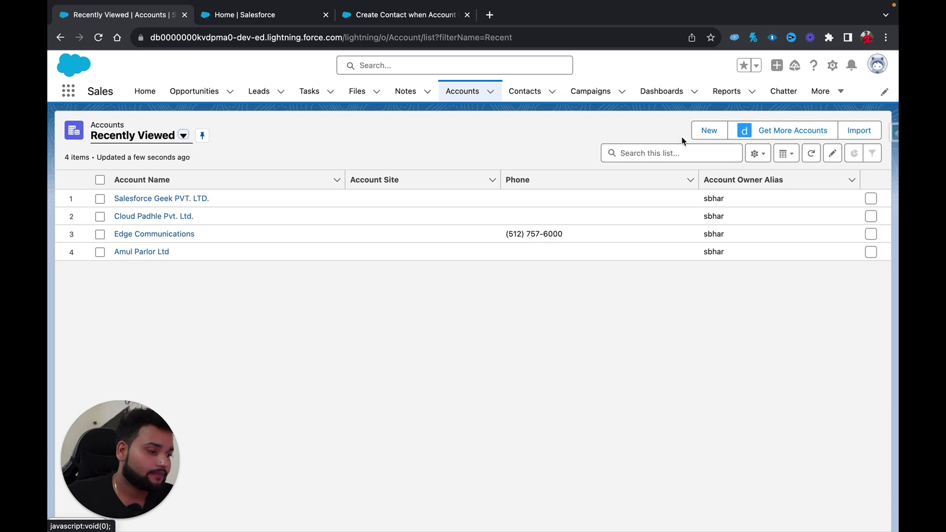
Start a new account named 'Geeky Trails Pvt Ltd' and attempt to save it.
{"action": "left_click", "coordinate": [707, 130]}
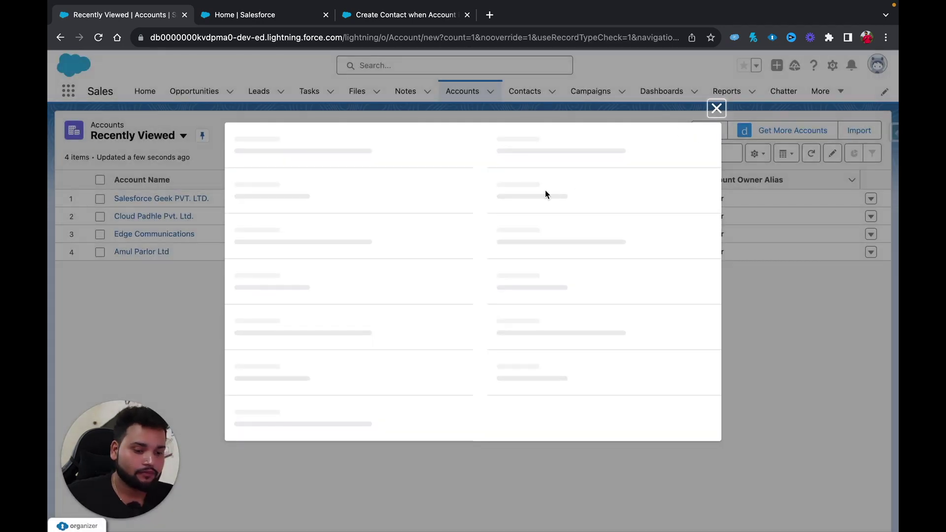
{"action": "left_click", "coordinate": [274, 226]}
{"action": "type", "text": "G"}
{"action": "type", "text": "eeky Trails"}
{"action": "type", "text": " Provate"}
{"action": "key", "text": "BackSpace"}
{"action": "key", "text": "BackSpace"}
{"action": "key", "text": "BackSpace"}
{"action": "key", "text": "BackSpace"}
{"action": "type", "text": "vt Ltd"}
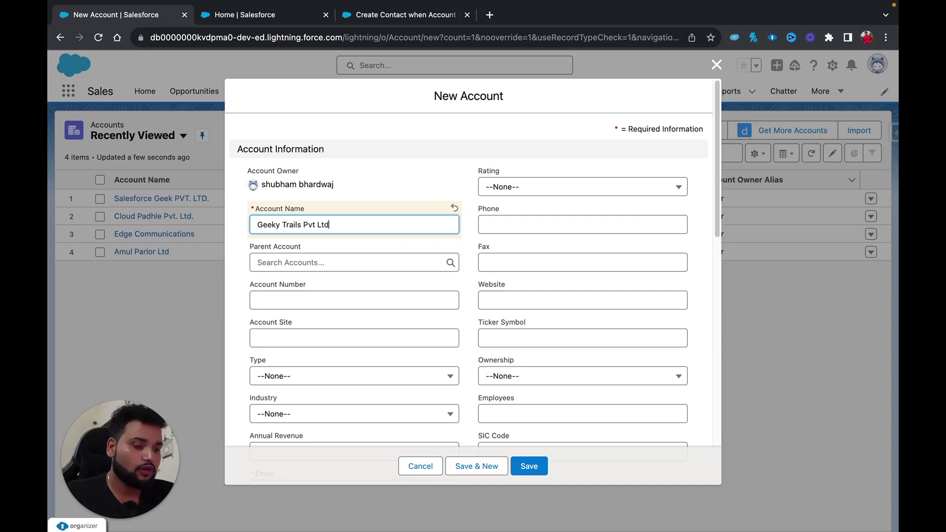
{"action": "left_click", "coordinate": [540, 468]}
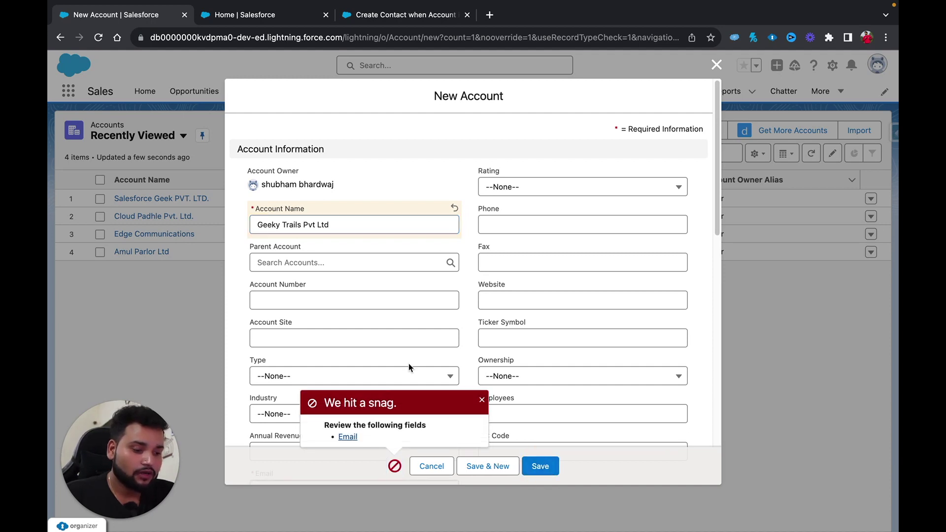
Enter the account's e-mail address in the required Email field and save again.
{"action": "scroll", "coordinate": [409, 363], "scroll_direction": "down", "scroll_amount": 5}
{"action": "left_click", "coordinate": [286, 302]}
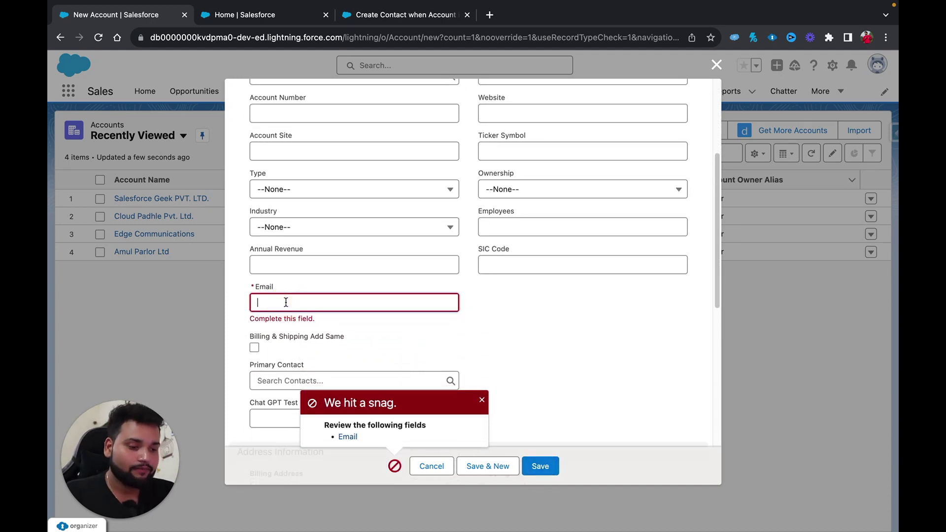
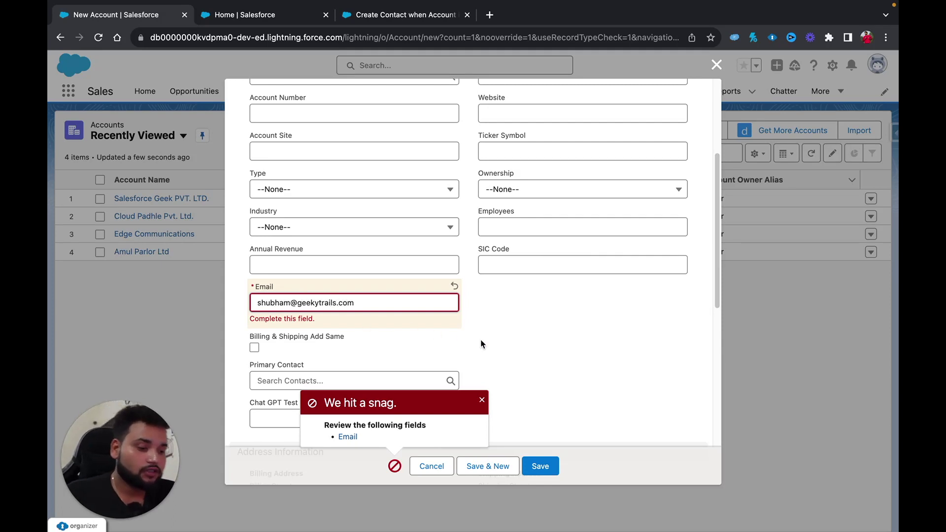
{"action": "left_click", "coordinate": [481, 340]}
{"action": "left_click", "coordinate": [540, 466]}
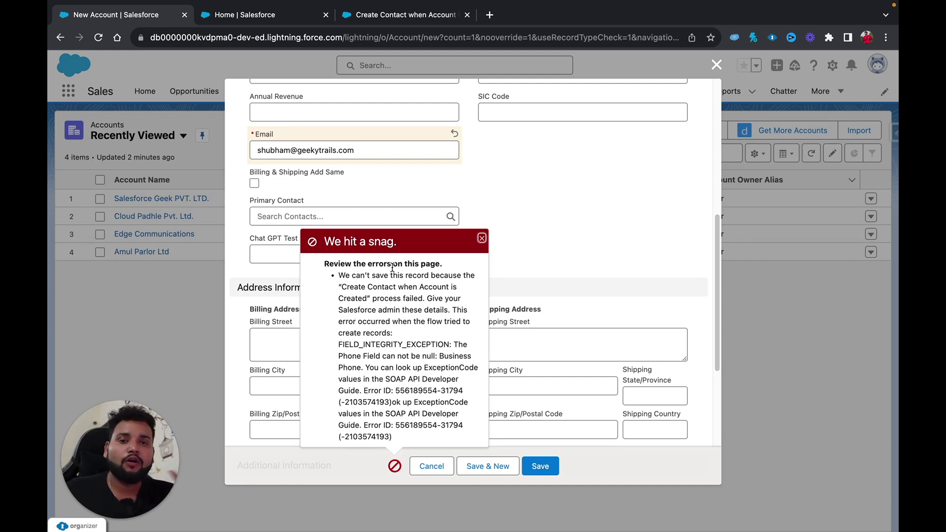
{"action": "left_click", "coordinate": [373, 16]}
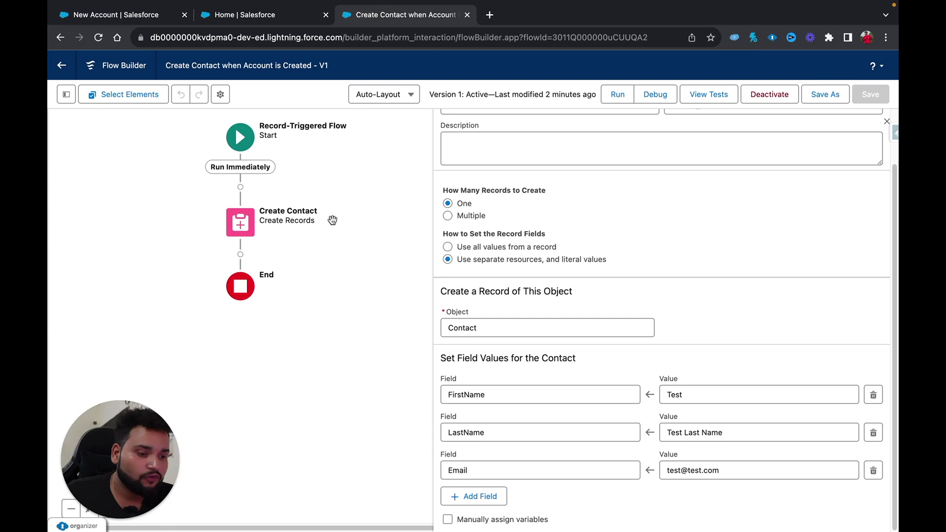
{"action": "left_click", "coordinate": [240, 223]}
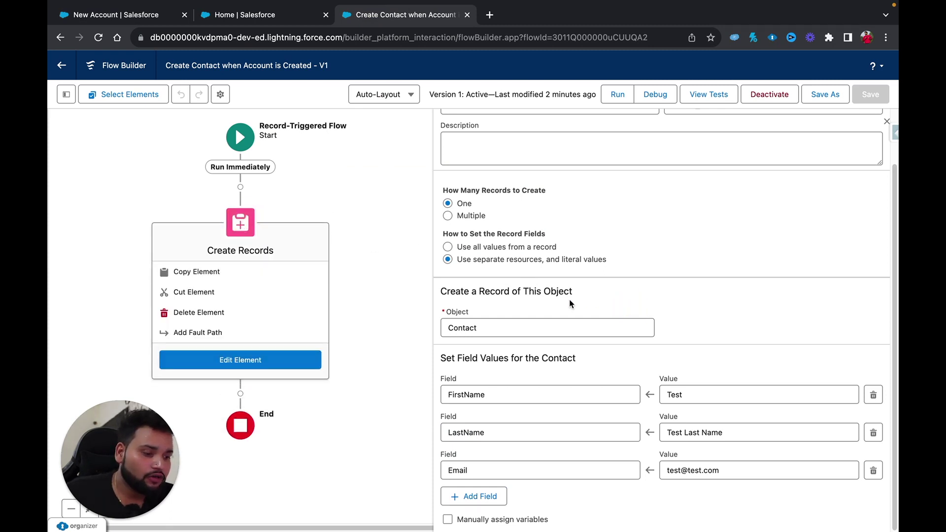
{"action": "left_click", "coordinate": [468, 496]}
{"action": "left_click", "coordinate": [468, 503]}
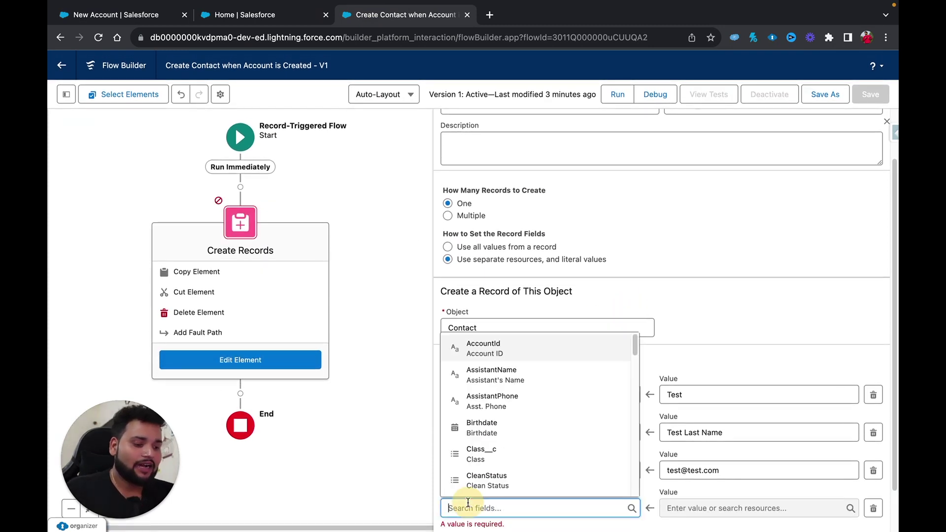
{"action": "type", "text": "phone"}
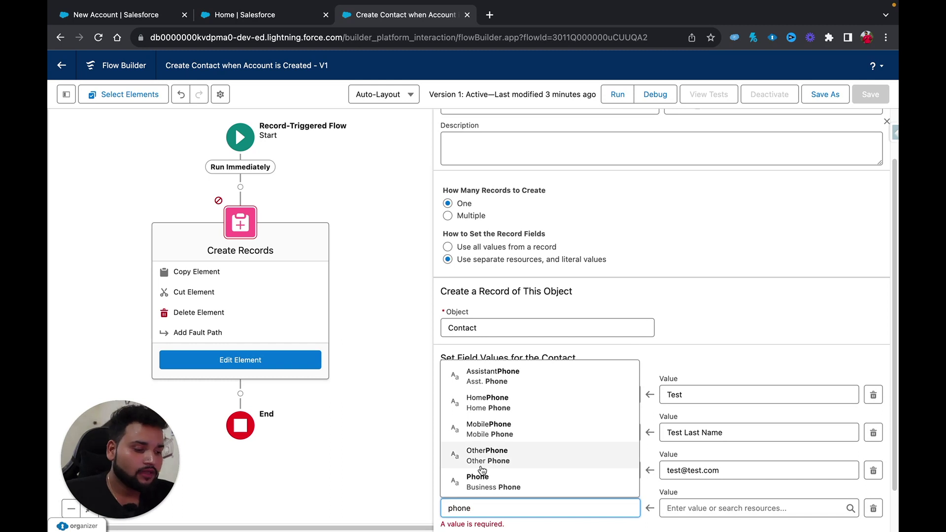
{"action": "left_click", "coordinate": [483, 480]}
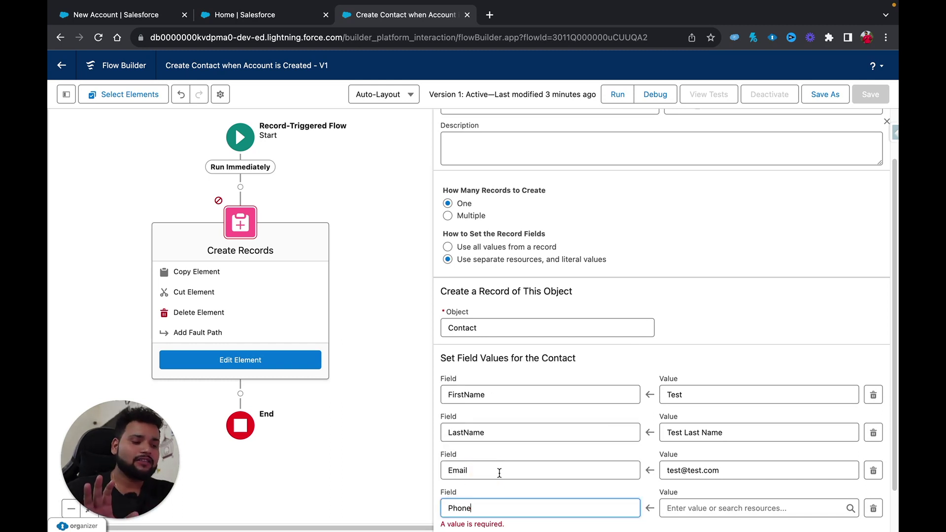
{"action": "left_click", "coordinate": [688, 508]}
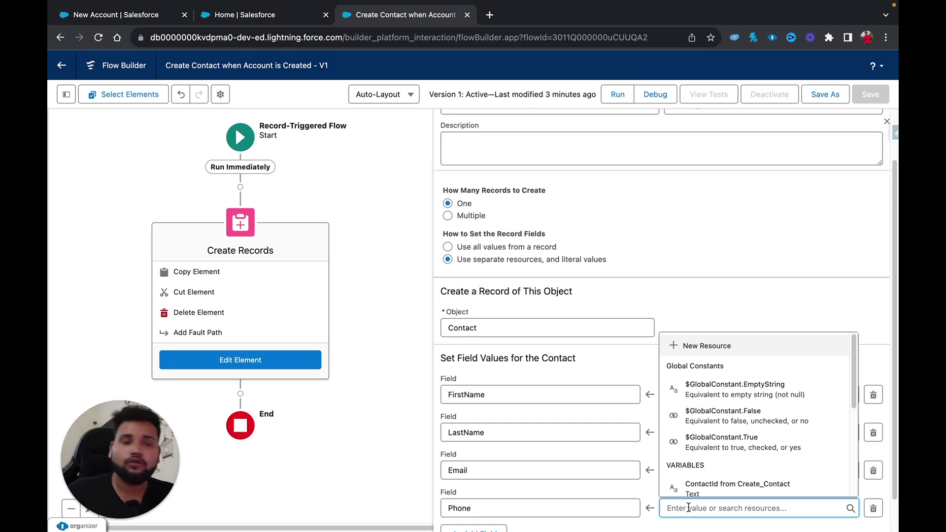
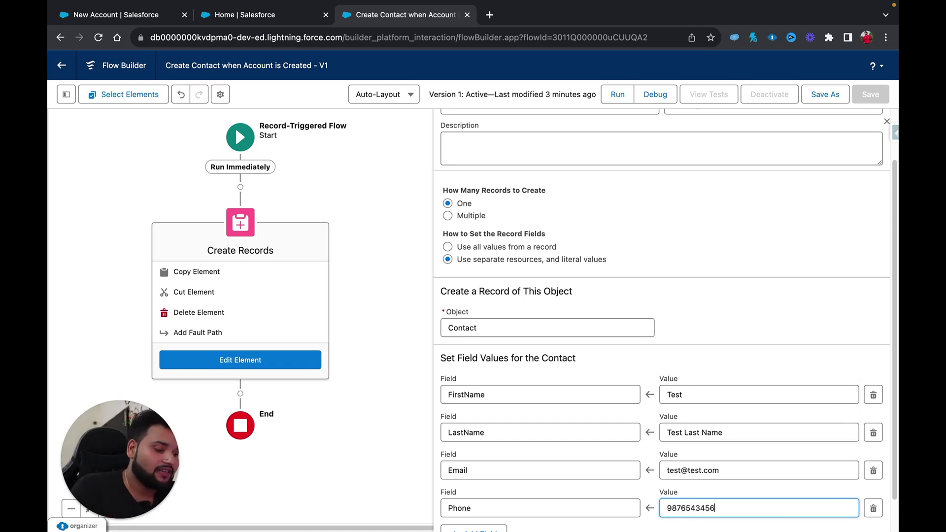
{"action": "scroll", "coordinate": [650, 513], "scroll_direction": "down", "scroll_amount": 1}
Save the flow as a new version, activate it, and save the pending new account.
{"action": "left_click", "coordinate": [828, 99]}
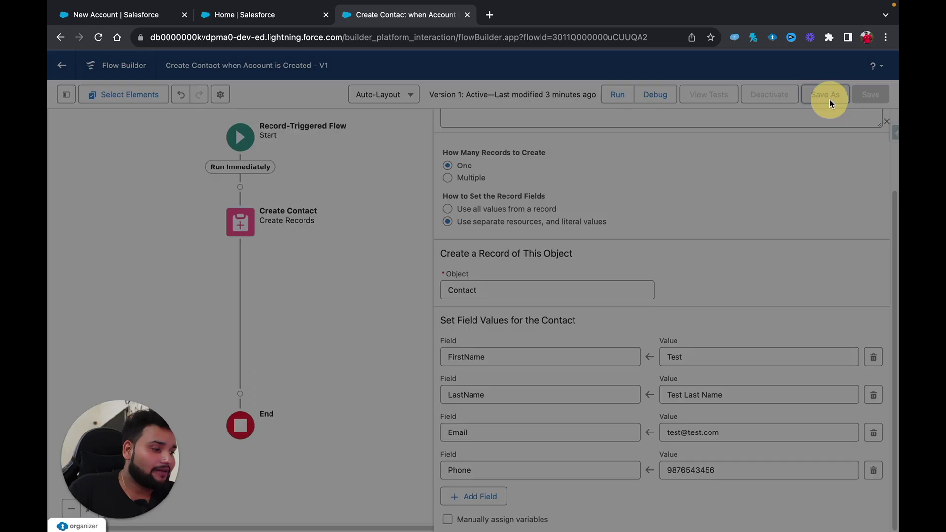
{"action": "left_click", "coordinate": [692, 379]}
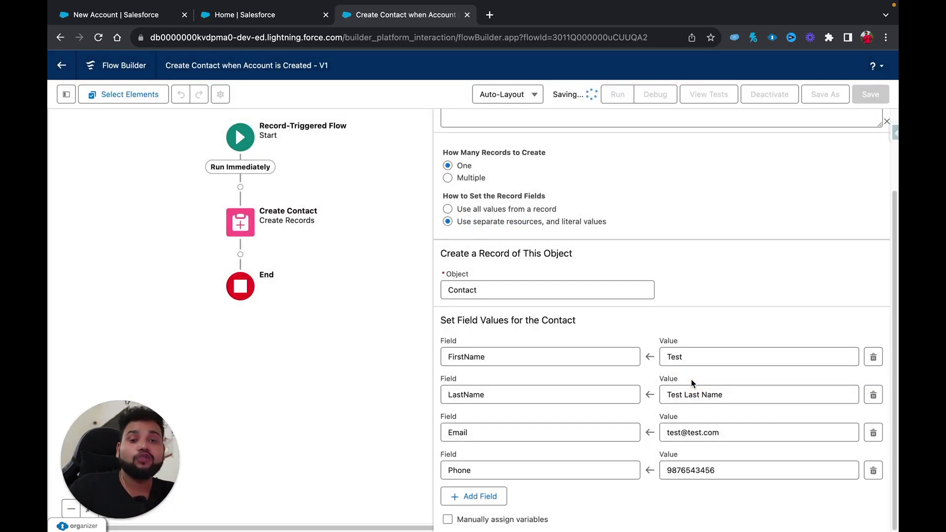
{"action": "left_click", "coordinate": [760, 100]}
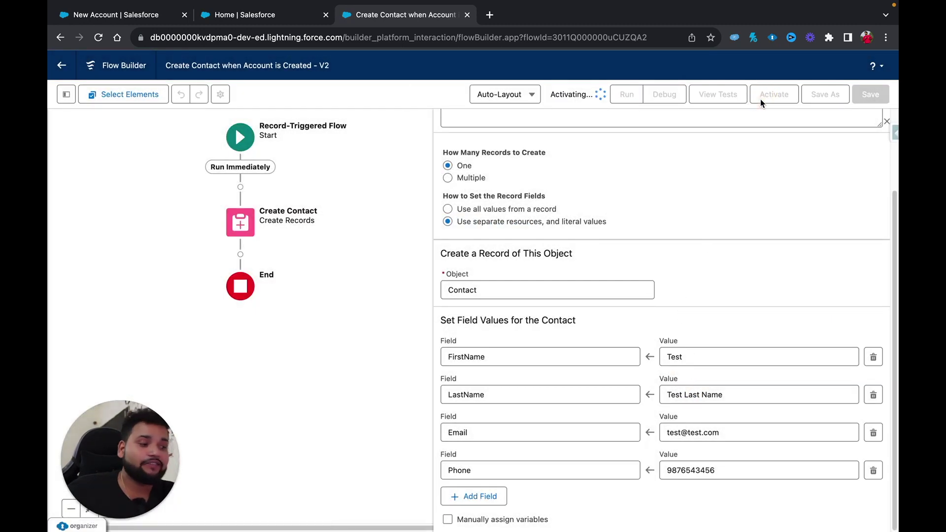
{"action": "left_click", "coordinate": [146, 17]}
{"action": "left_click", "coordinate": [541, 470]}
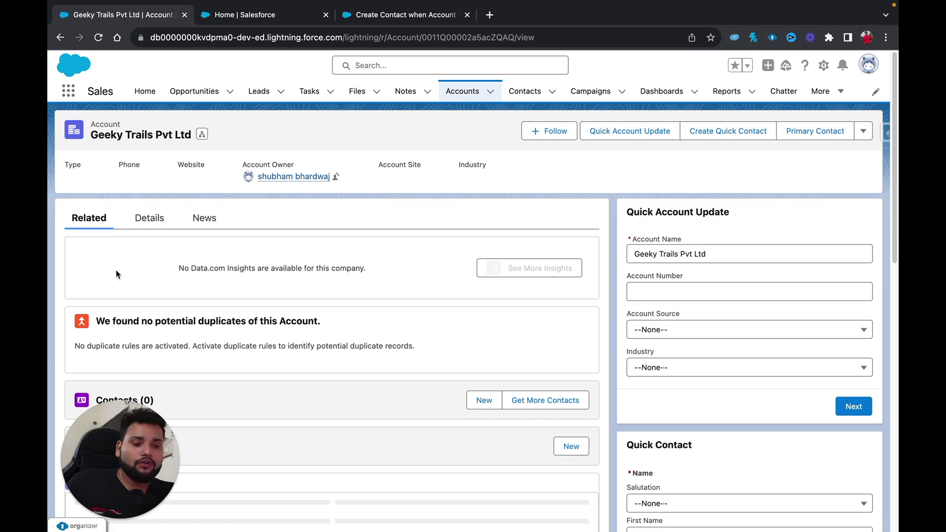
Check that Geeky Trails Pvt Ltd's Contacts related list still shows 0 contacts.
{"action": "left_click_drag", "start_coordinate": [112, 481], "coordinate": [775, 477]}
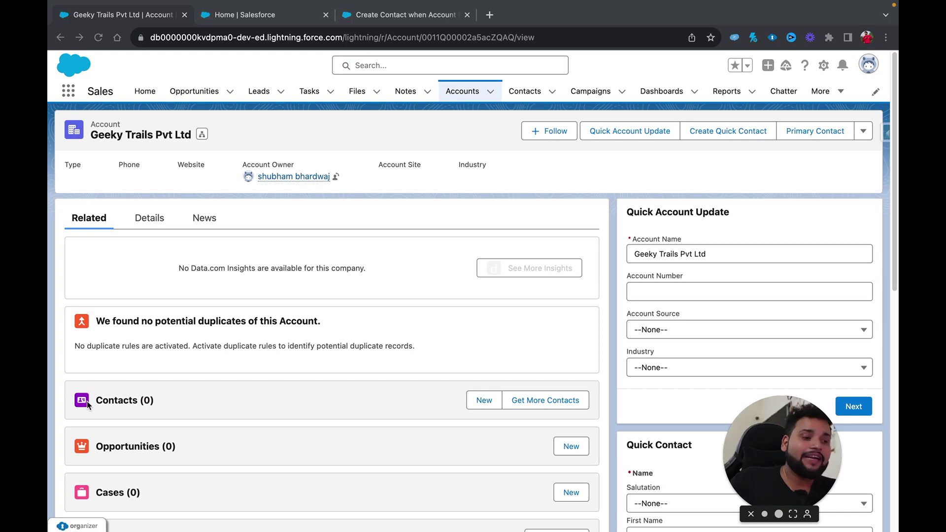
{"action": "left_click", "coordinate": [392, 29]}
{"action": "left_click", "coordinate": [398, 15]}
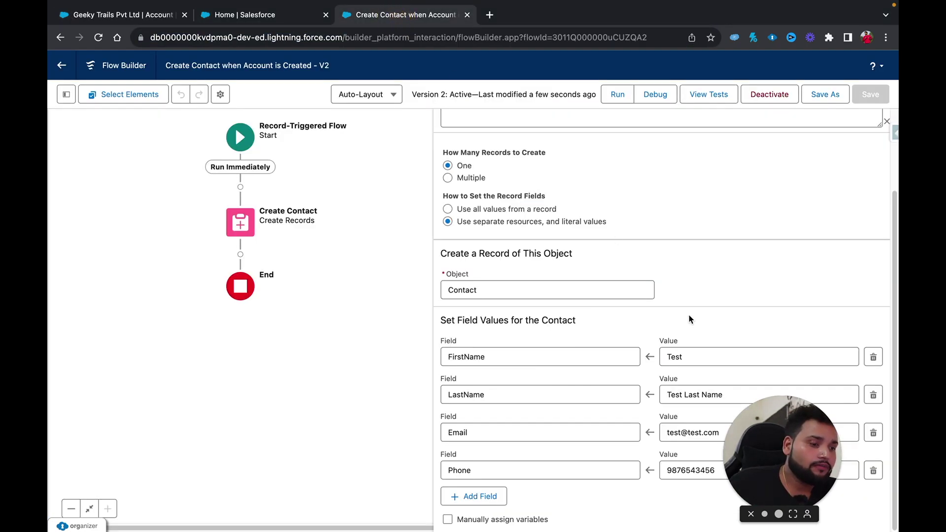
{"action": "left_click_drag", "start_coordinate": [759, 463], "coordinate": [210, 463]}
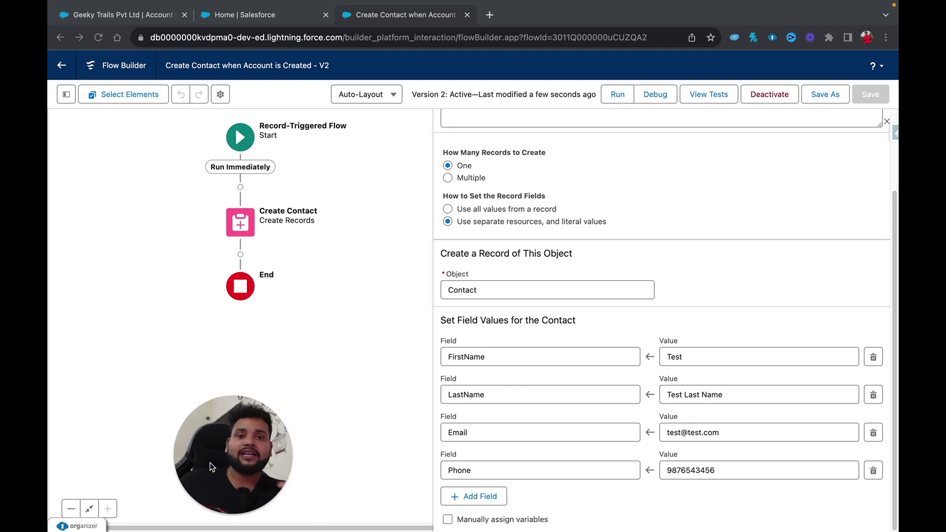
{"action": "key", "text": "F11"}
{"action": "key", "text": "F11"}
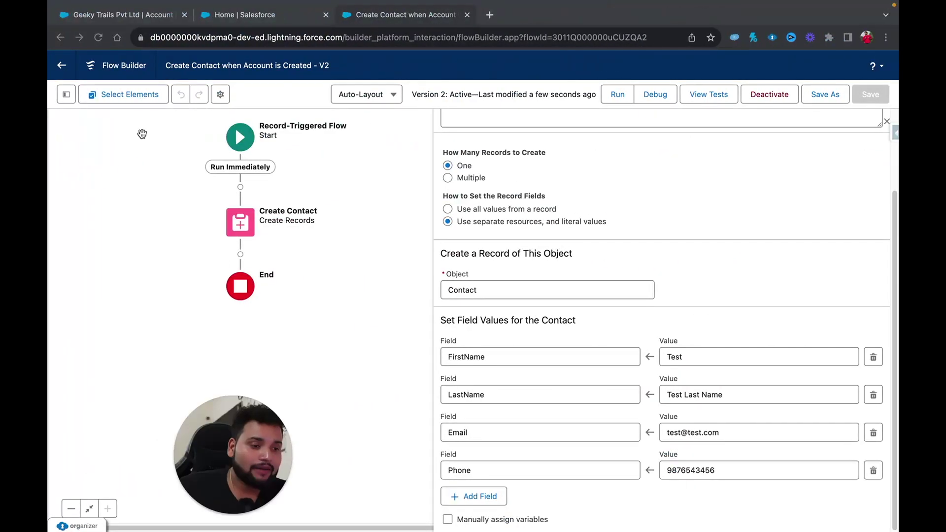
{"action": "left_click", "coordinate": [148, 14]}
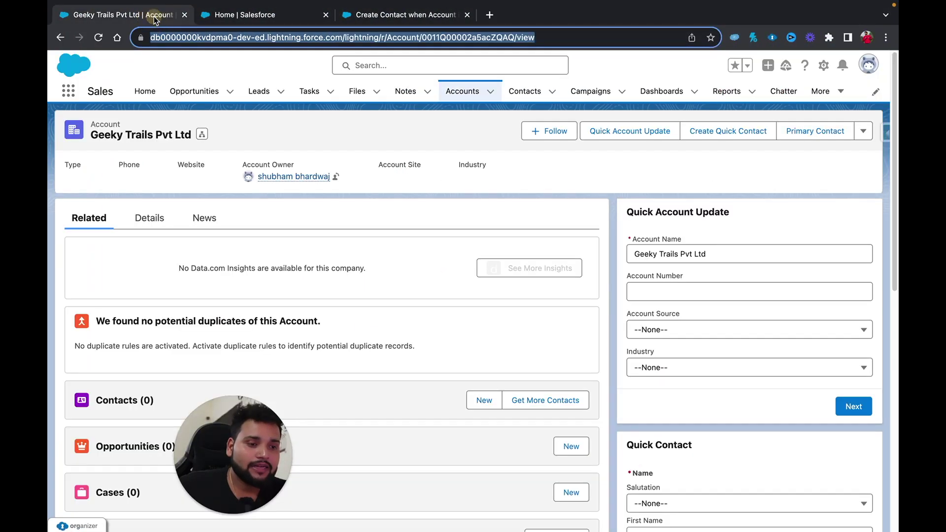
Show the New This Week contacts view, listing Test Test Last Name with no account.
{"action": "left_click", "coordinate": [533, 97]}
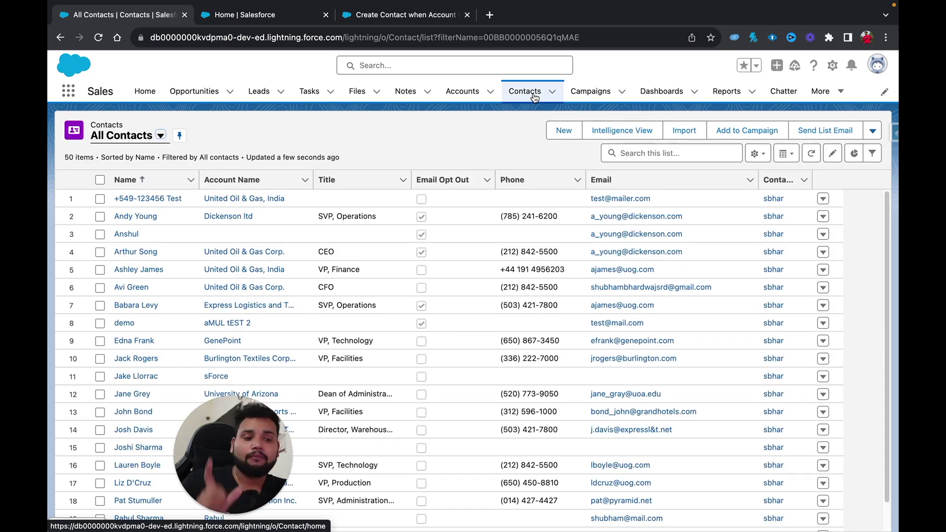
{"action": "left_click", "coordinate": [161, 135]}
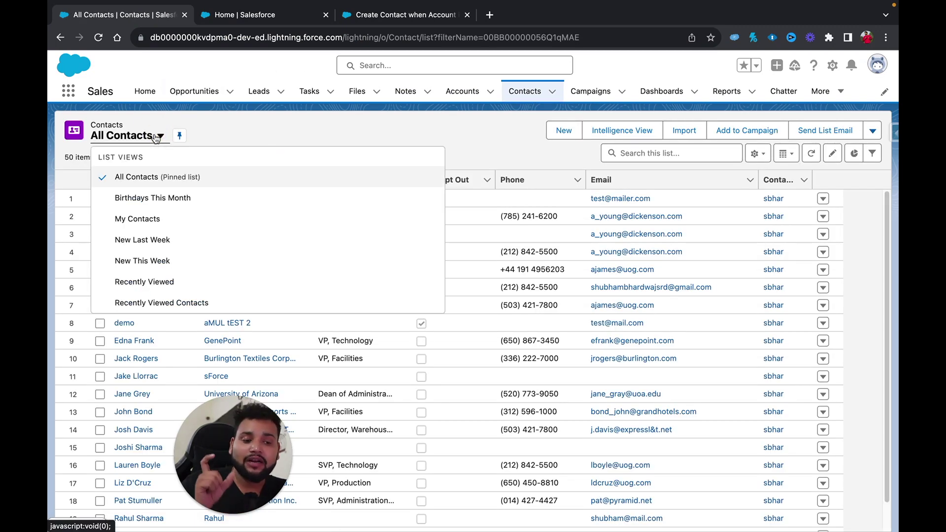
{"action": "left_click", "coordinate": [152, 260]}
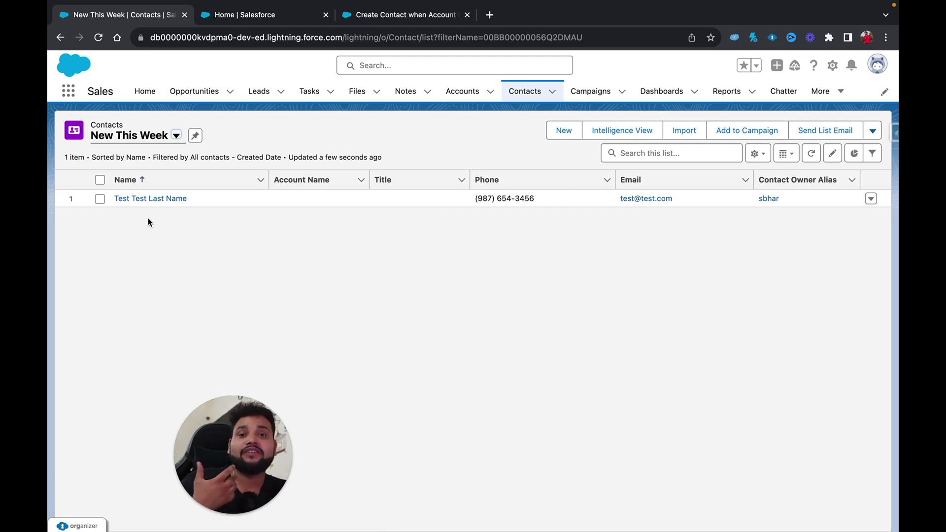
{"action": "left_click", "coordinate": [396, 12]}
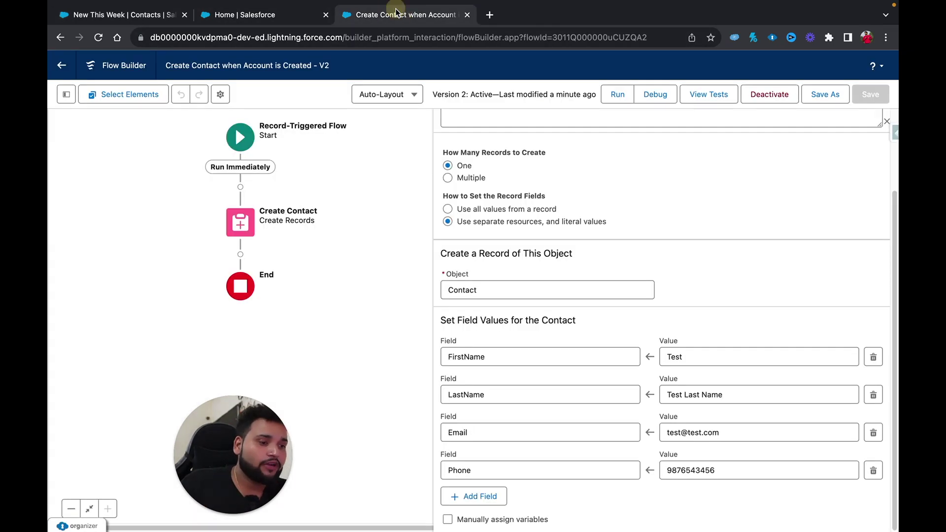
Add an AccountId assignment set to {!$Record.Id} on the Create Contact element.
{"action": "left_click", "coordinate": [455, 497]}
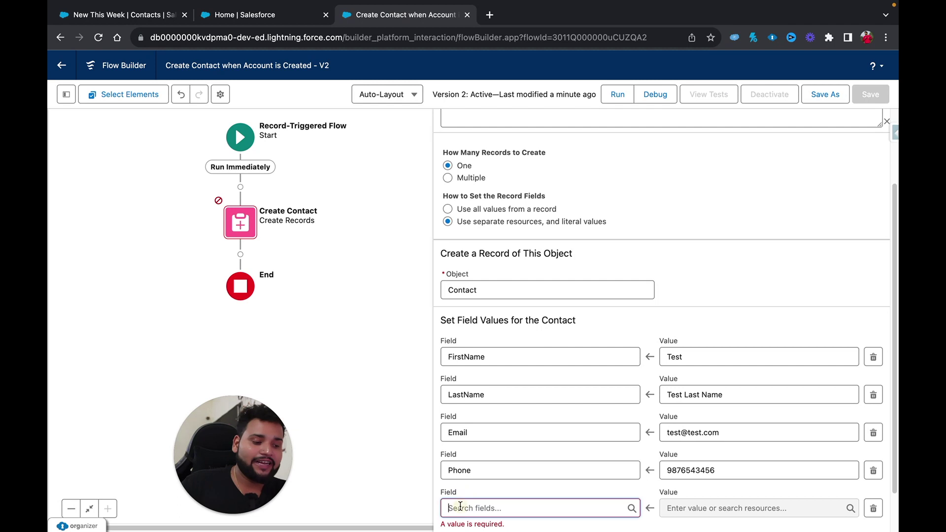
{"action": "type", "text": "acc"}
{"action": "left_click", "coordinate": [517, 434]}
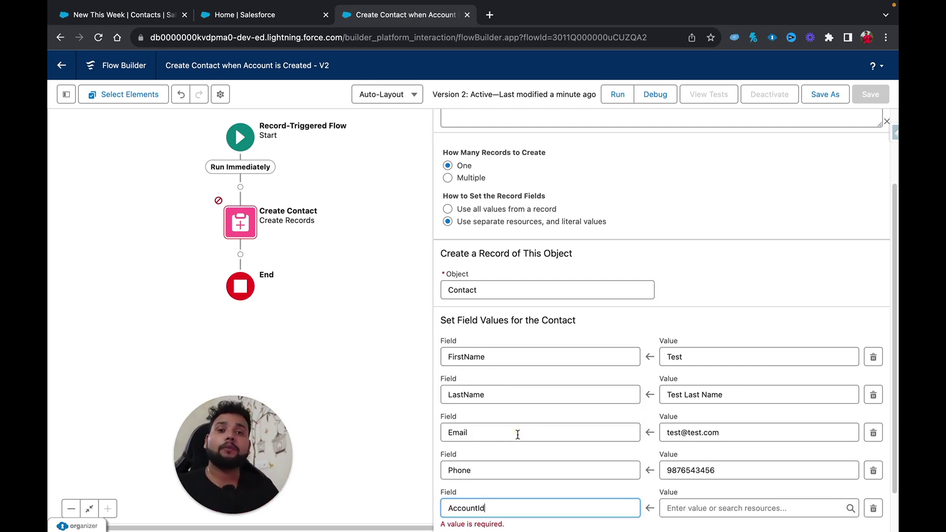
{"action": "scroll", "coordinate": [517, 435], "scroll_direction": "down", "scroll_amount": 1}
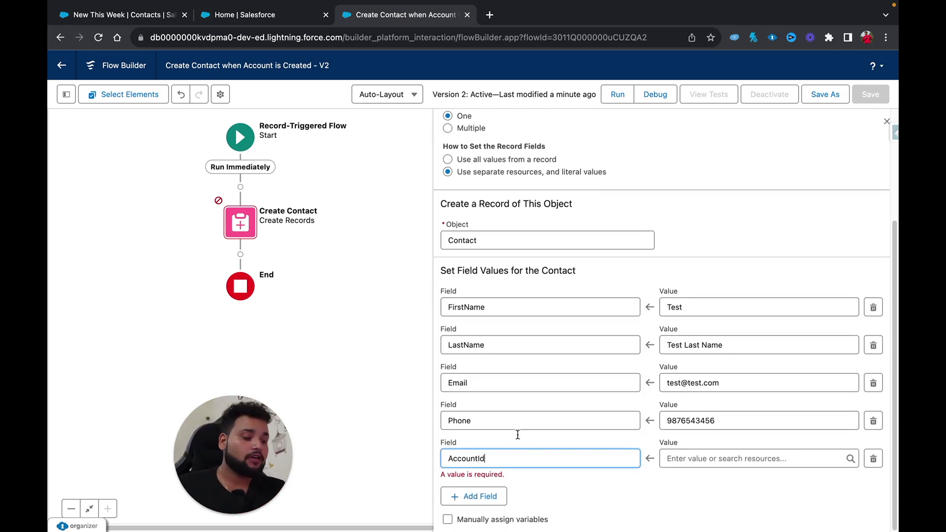
{"action": "left_click", "coordinate": [682, 460]}
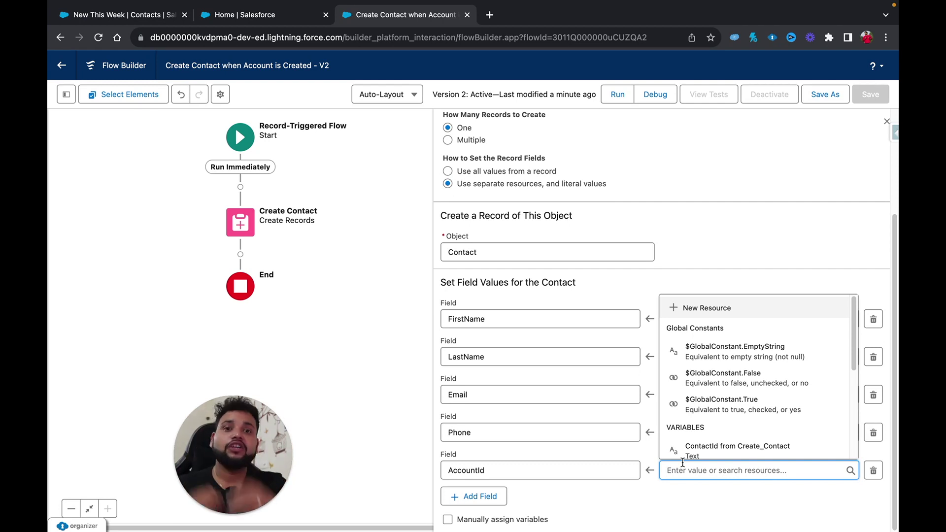
{"action": "left_click", "coordinate": [96, 18]}
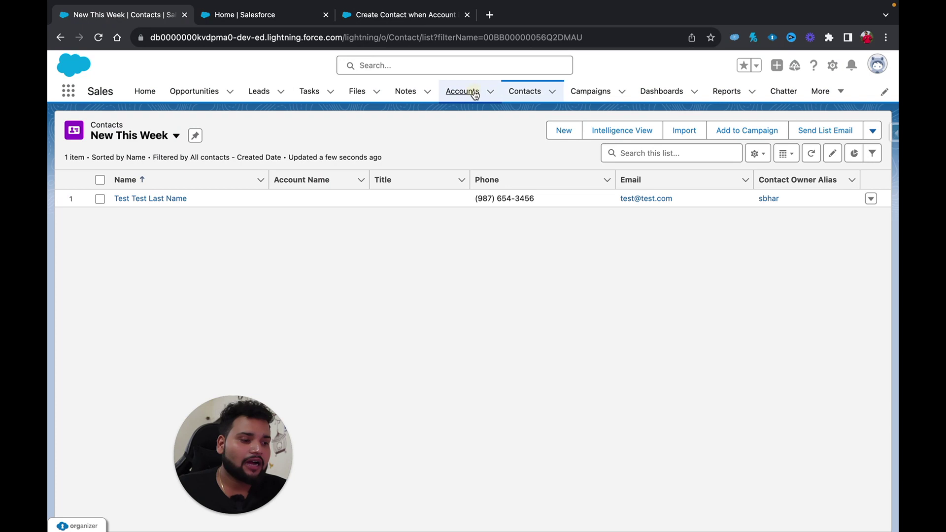
{"action": "left_click", "coordinate": [462, 91]}
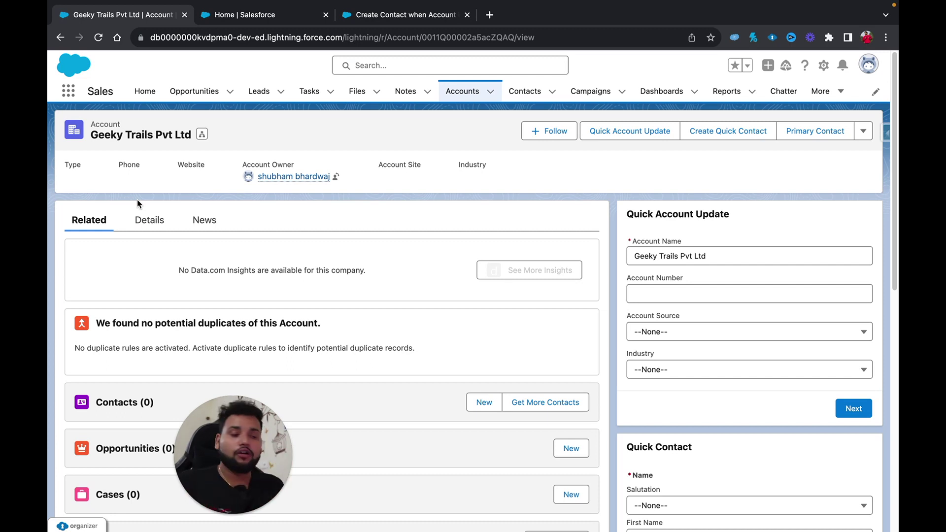
{"action": "left_click", "coordinate": [377, 15]}
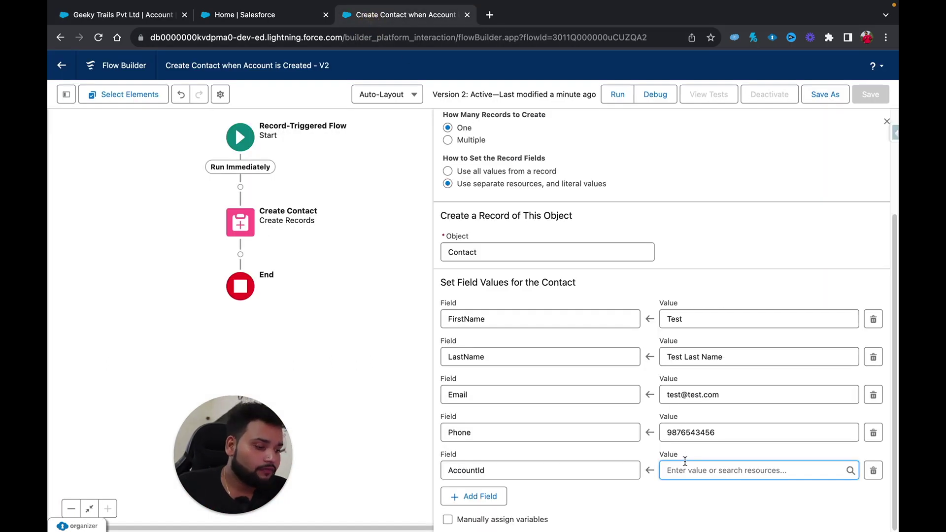
{"action": "type", "text": "record"}
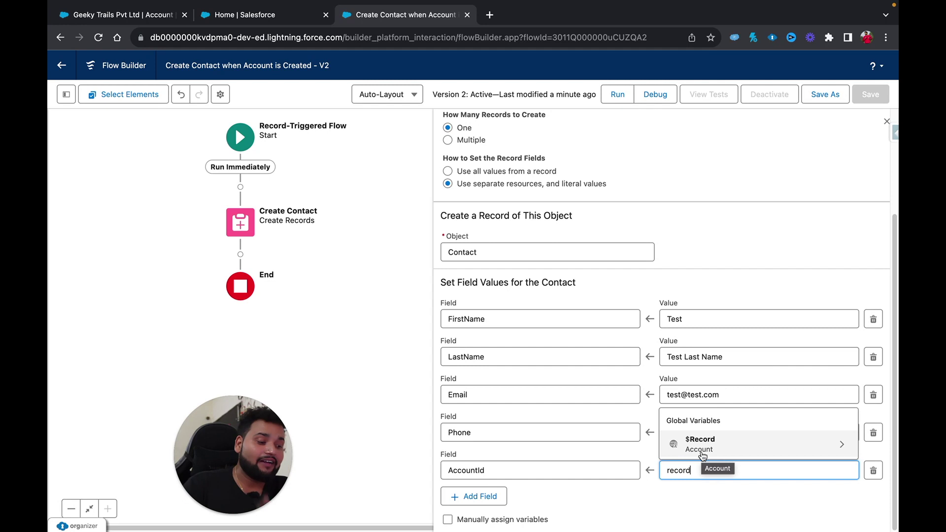
{"action": "left_click", "coordinate": [702, 445]}
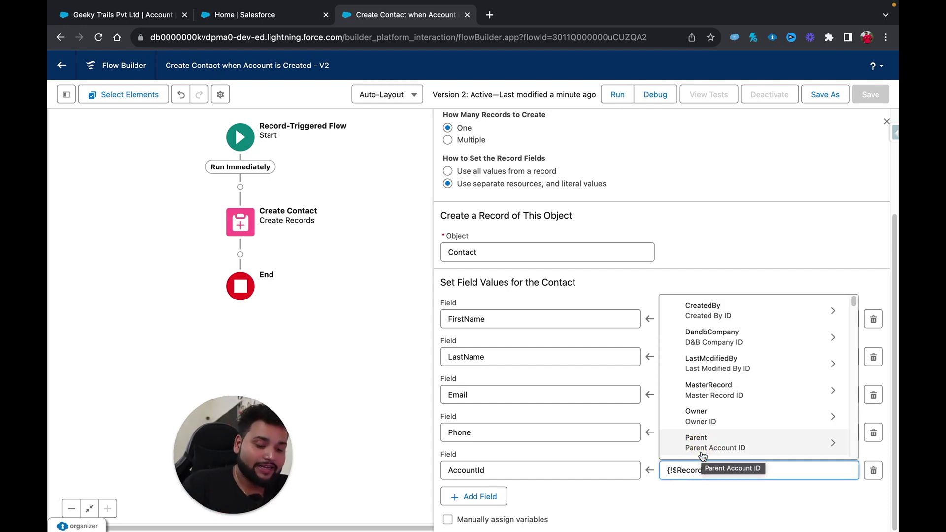
{"action": "type", "text": "Id}"}
{"action": "left_click", "coordinate": [692, 495]}
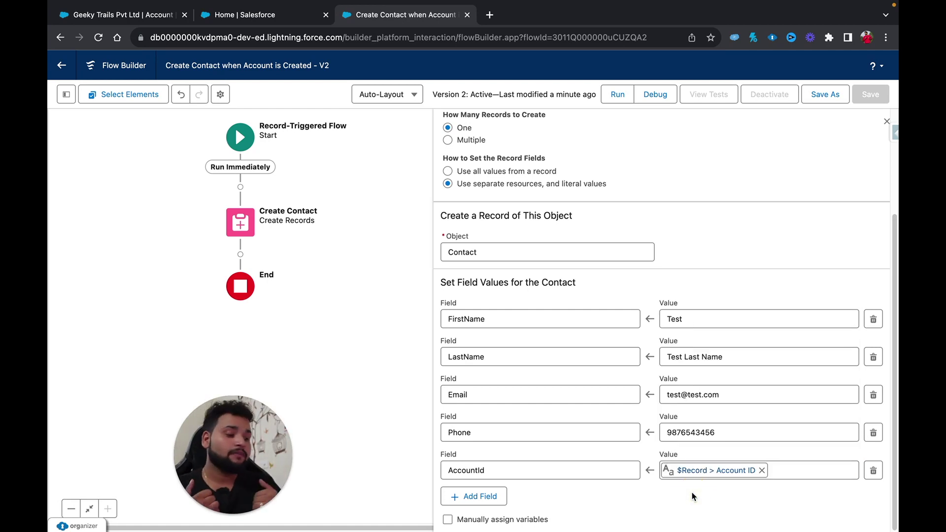
Save the flow as version 3 and activate it.
{"action": "left_click", "coordinate": [826, 96]}
{"action": "left_click", "coordinate": [691, 378]}
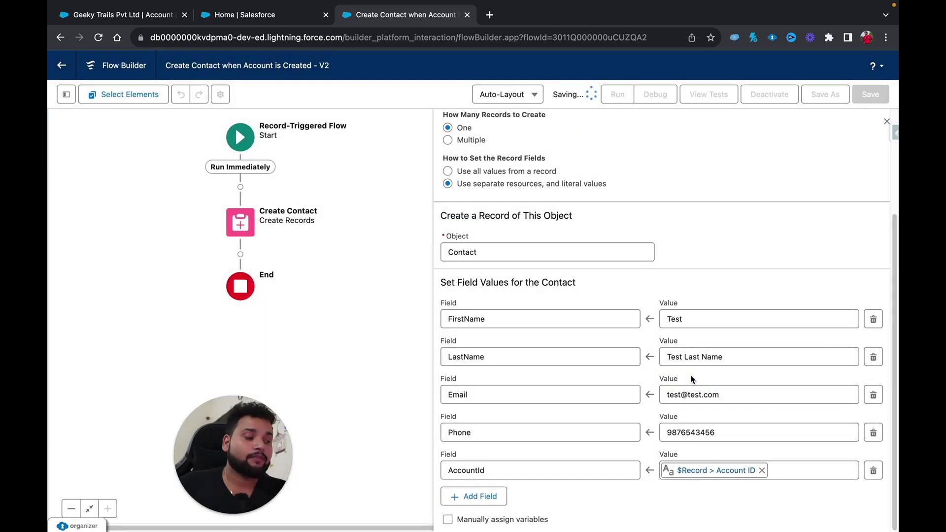
{"action": "left_click", "coordinate": [774, 96]}
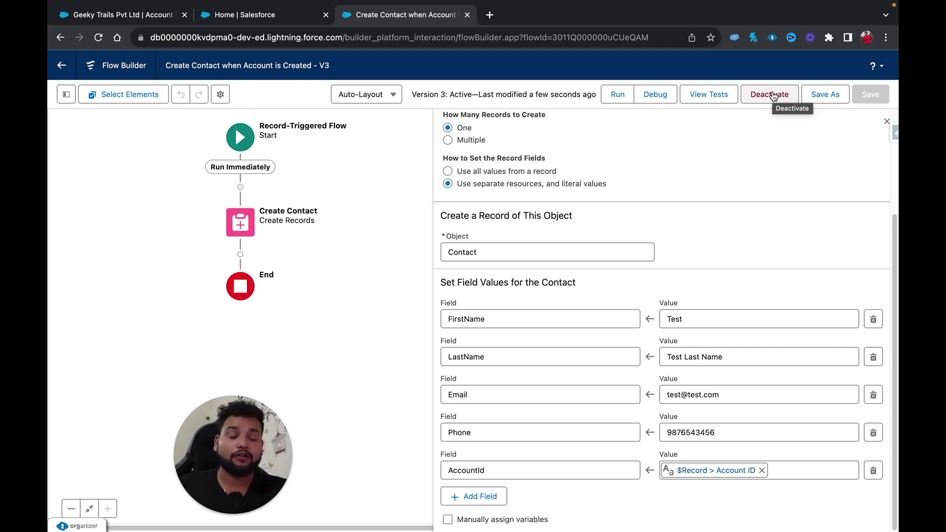
{"action": "left_click", "coordinate": [129, 15]}
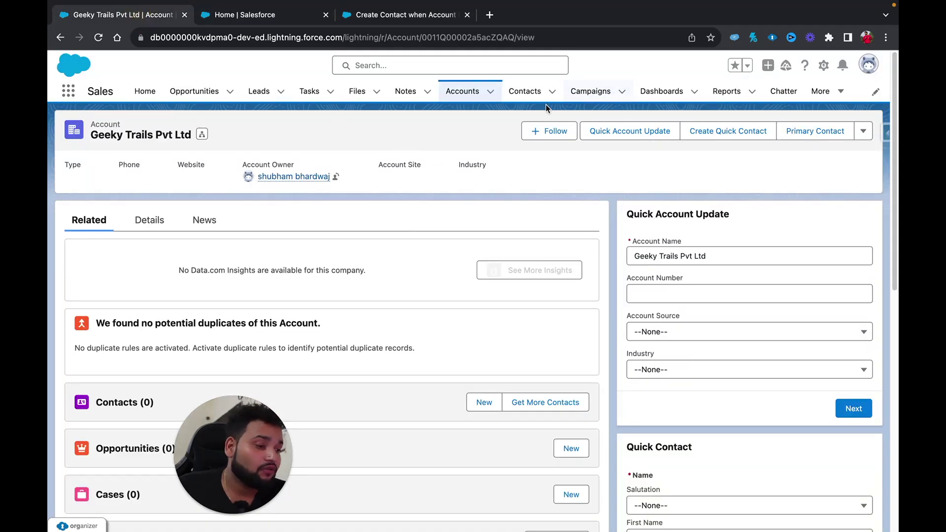
Create account Shubham Pvt Ltd with an email address and check its Contacts list.
{"action": "left_click", "coordinate": [463, 94]}
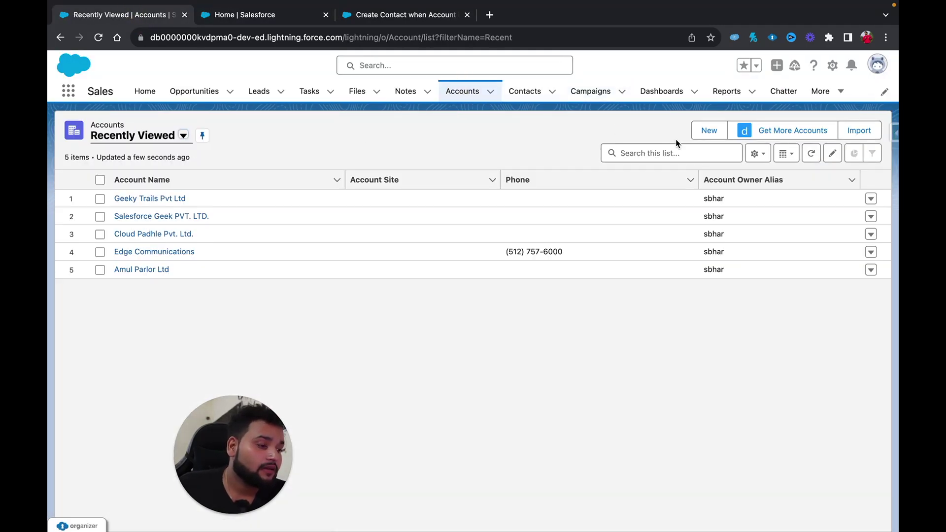
{"action": "left_click", "coordinate": [707, 131]}
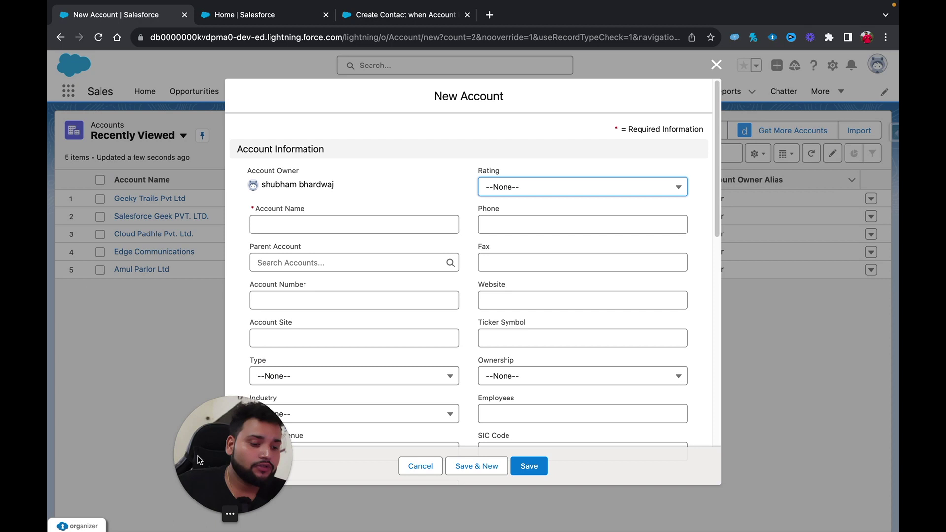
{"action": "left_click", "coordinate": [266, 240]}
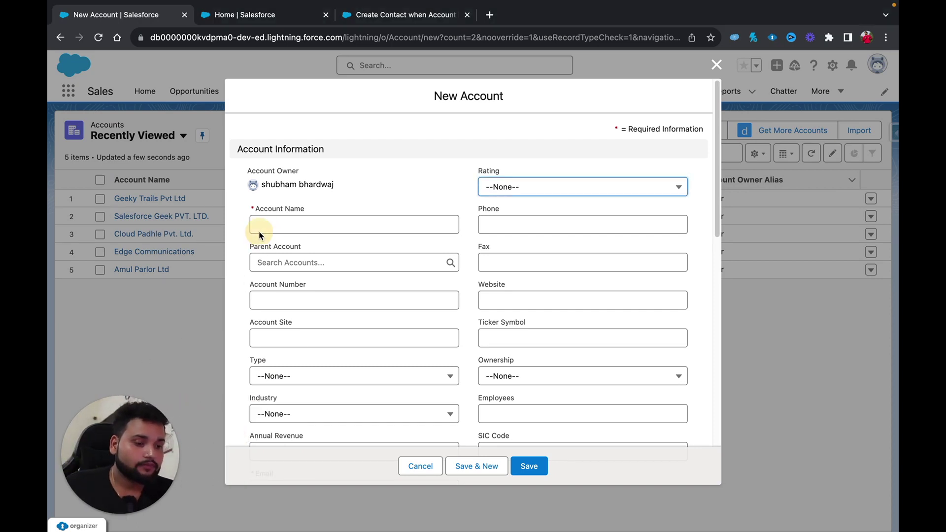
{"action": "left_click", "coordinate": [257, 225]}
{"action": "type", "text": "Shubham P"}
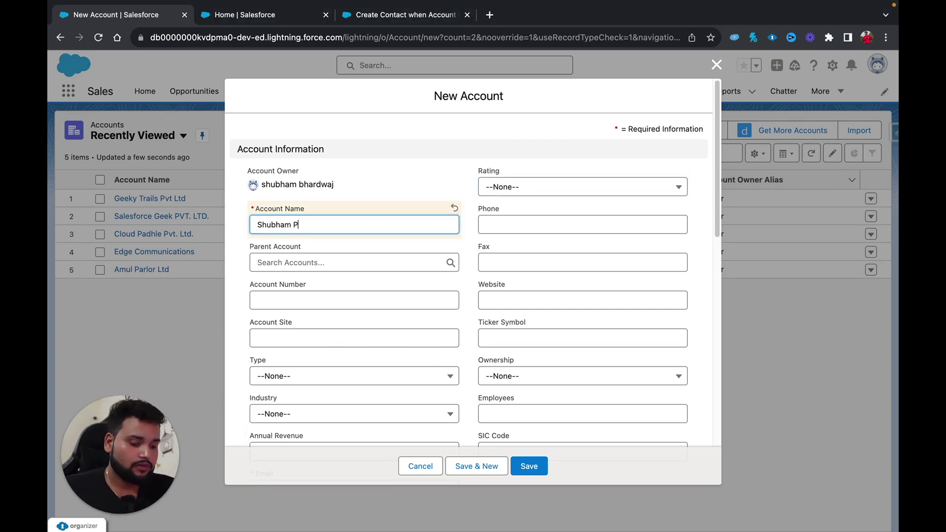
{"action": "type", "text": "vt Ltd"}
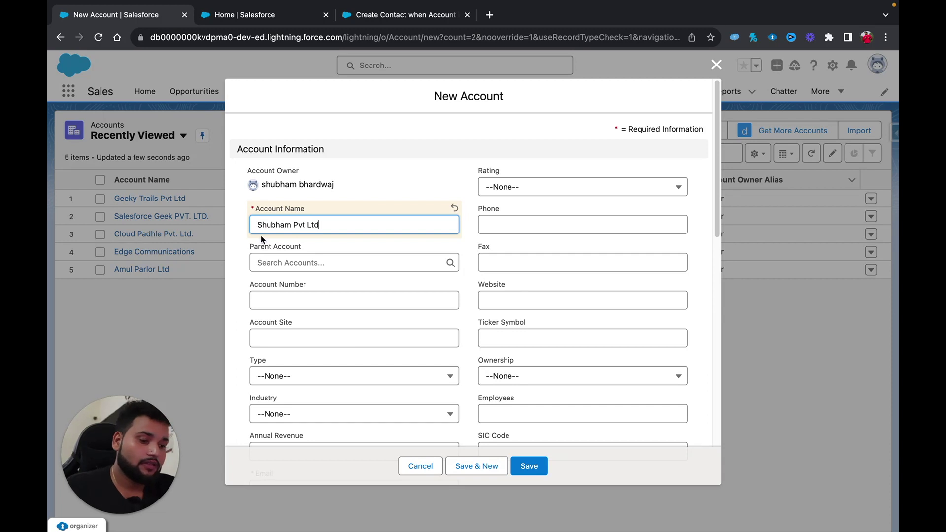
{"action": "scroll", "coordinate": [329, 387], "scroll_direction": "down", "scroll_amount": 3}
{"action": "left_click", "coordinate": [270, 365]}
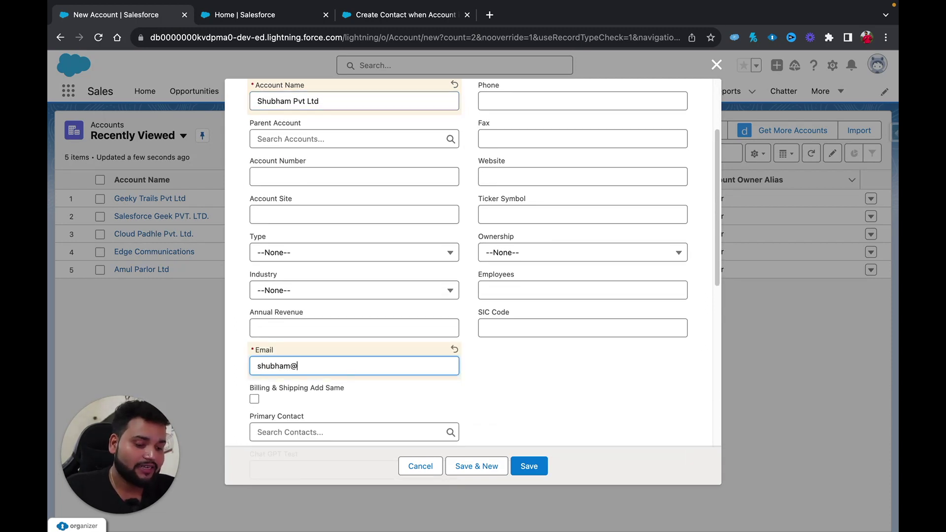
{"action": "left_click", "coordinate": [533, 471]}
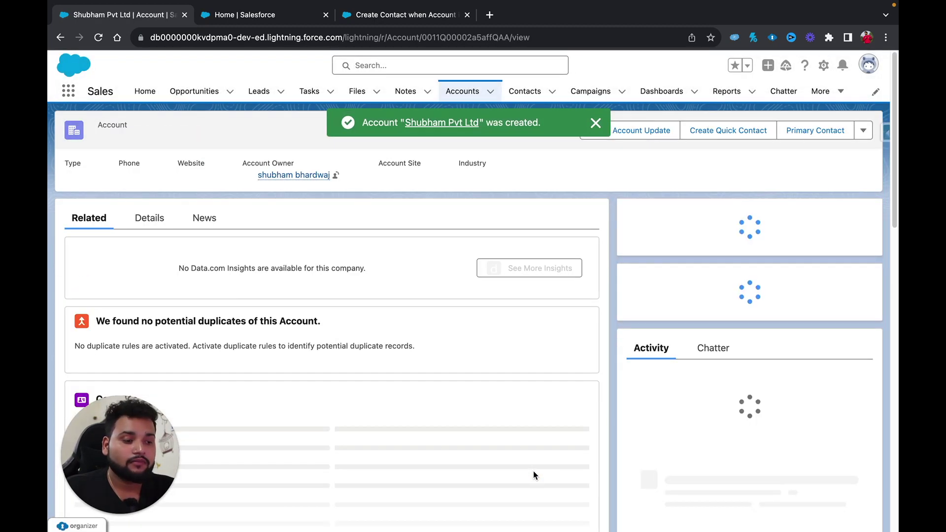
{"action": "left_click_drag", "start_coordinate": [112, 446], "coordinate": [808, 454]}
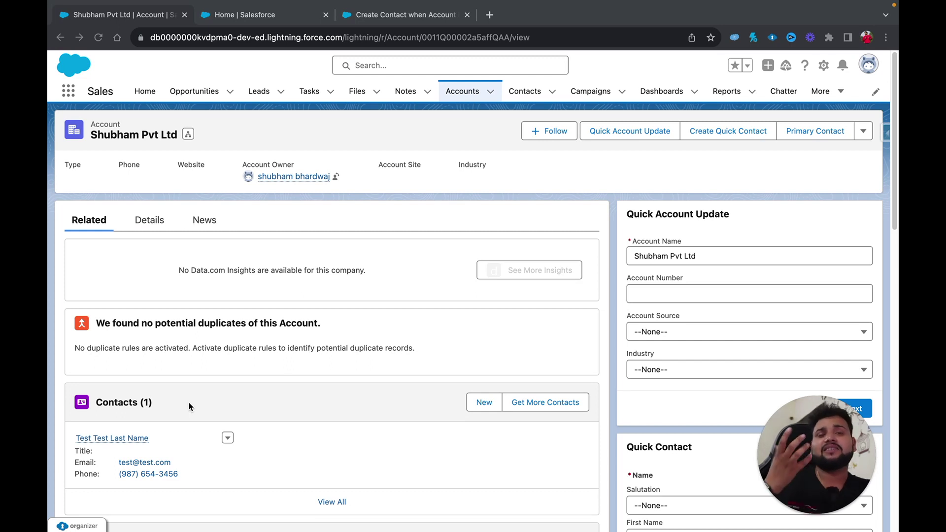
Change the contact's FirstName value from Test to 'Automated Contact -'.
{"action": "left_click", "coordinate": [360, 23]}
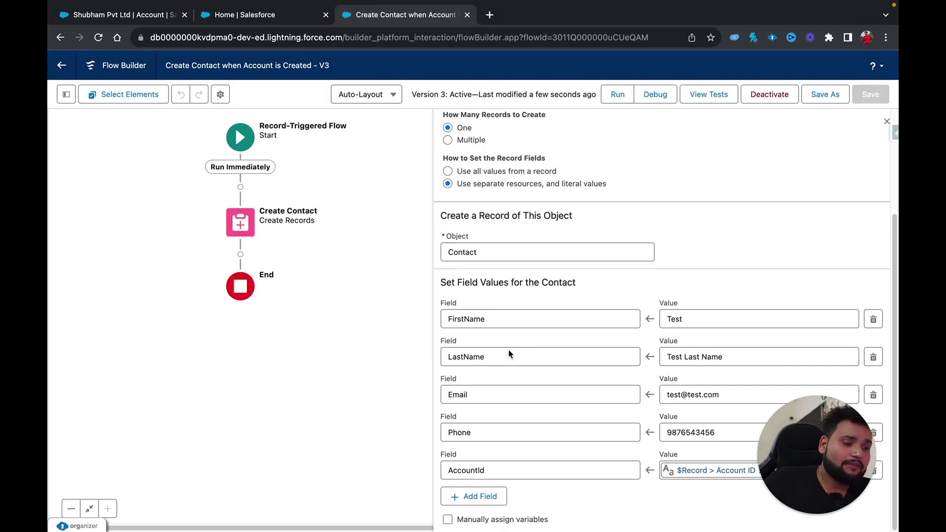
{"action": "left_click", "coordinate": [685, 319]}
{"action": "double_click", "coordinate": [678, 319]}
{"action": "key", "text": "BackSpace"}
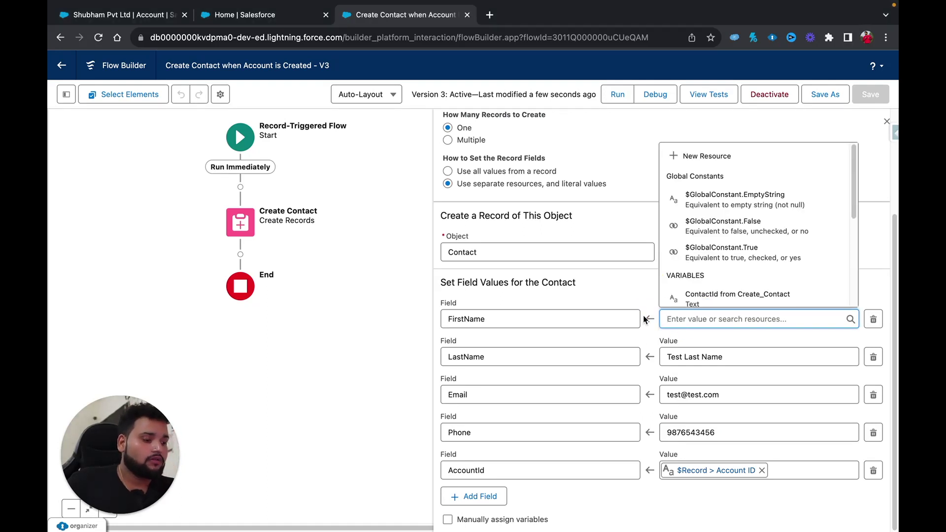
{"action": "type", "text": "Automated Co"}
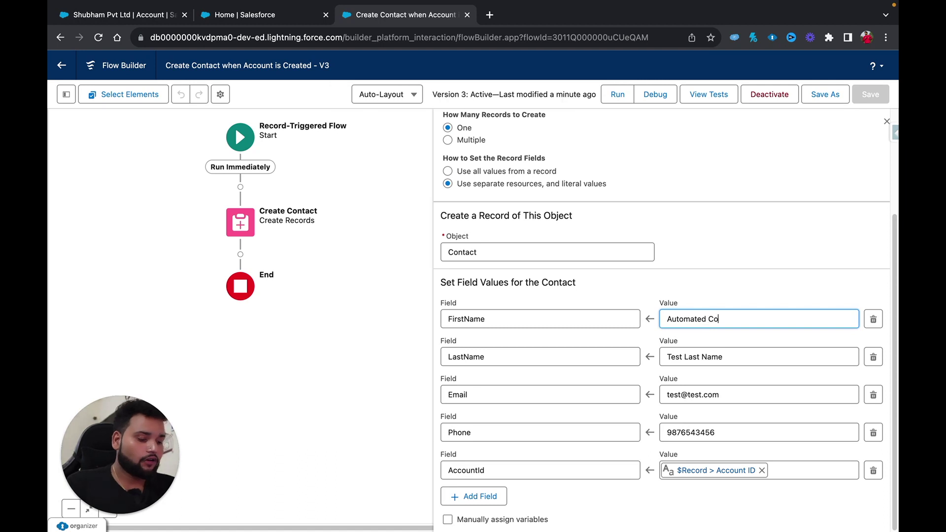
{"action": "type", "text": "ntact -"}
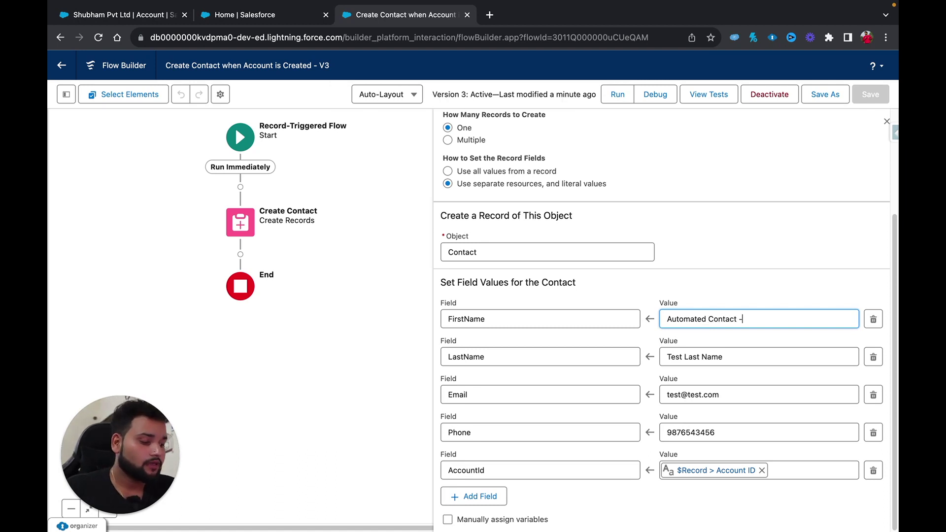
{"action": "left_click", "coordinate": [743, 321]}
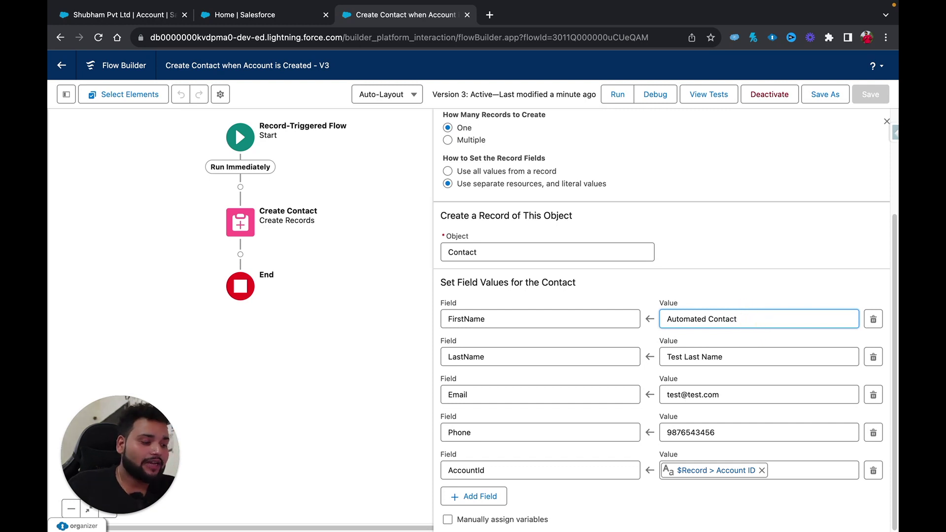
Set the contact's LastName to the account's name, {!$Record.Name}.
{"action": "left_click_drag", "start_coordinate": [741, 360], "coordinate": [661, 356]}
{"action": "key", "text": "BackSpace"}
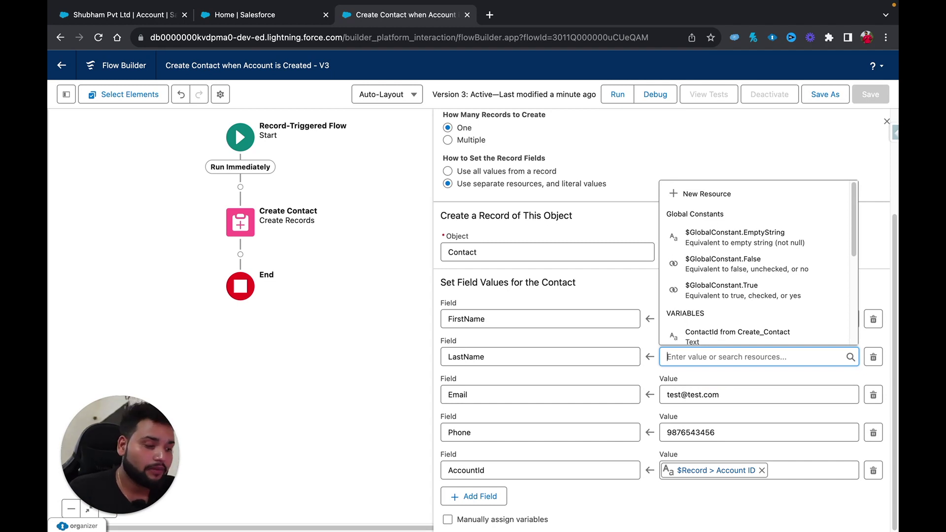
{"action": "type", "text": "record"}
{"action": "left_click", "coordinate": [691, 330]}
{"action": "type", "text": "Name"}
{"action": "key", "text": "Return"}
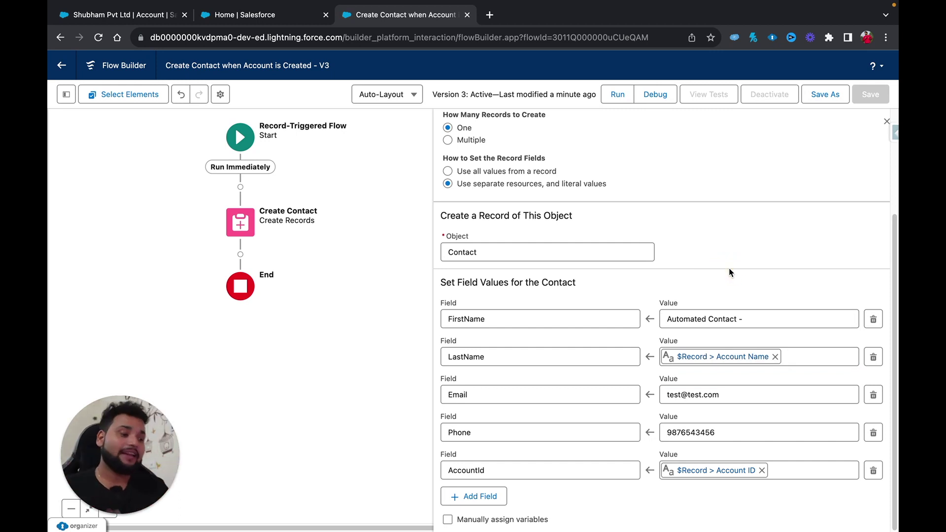
Replace the test Email value with the account's email field, {!$Record.Email__c}.
{"action": "left_click_drag", "start_coordinate": [733, 397], "coordinate": [643, 402]}
{"action": "key", "text": "BackSpace"}
{"action": "type", "text": "record"}
{"action": "left_click", "coordinate": [699, 367]}
{"action": "type", "text": ".emaoil"}
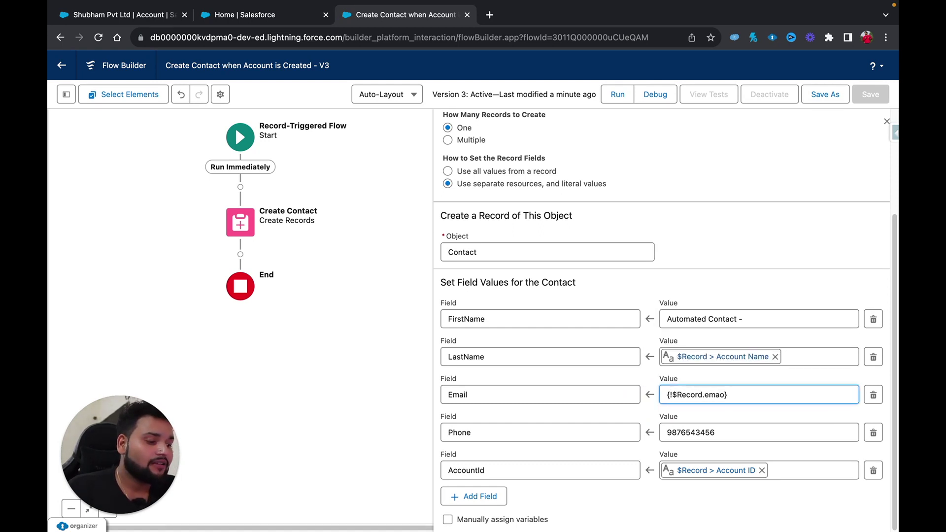
{"action": "key", "text": "BackSpace"}
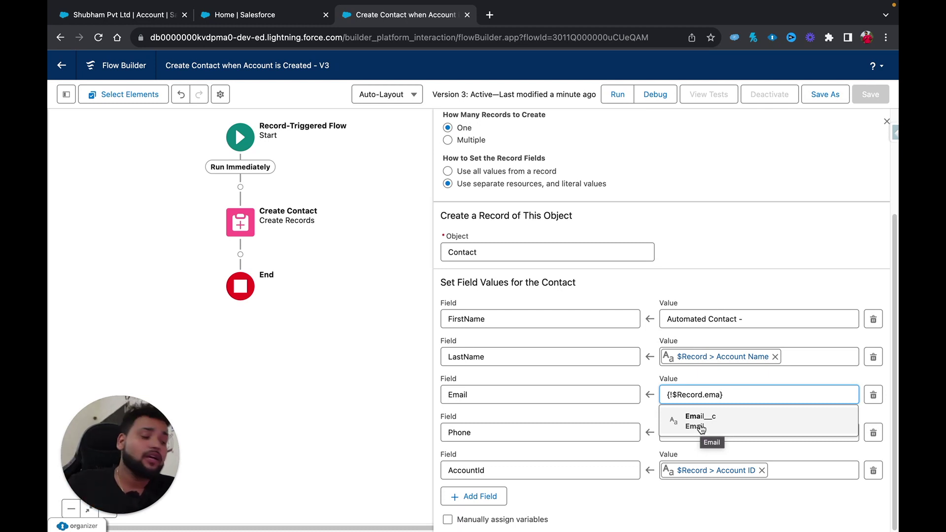
{"action": "left_click", "coordinate": [700, 419]}
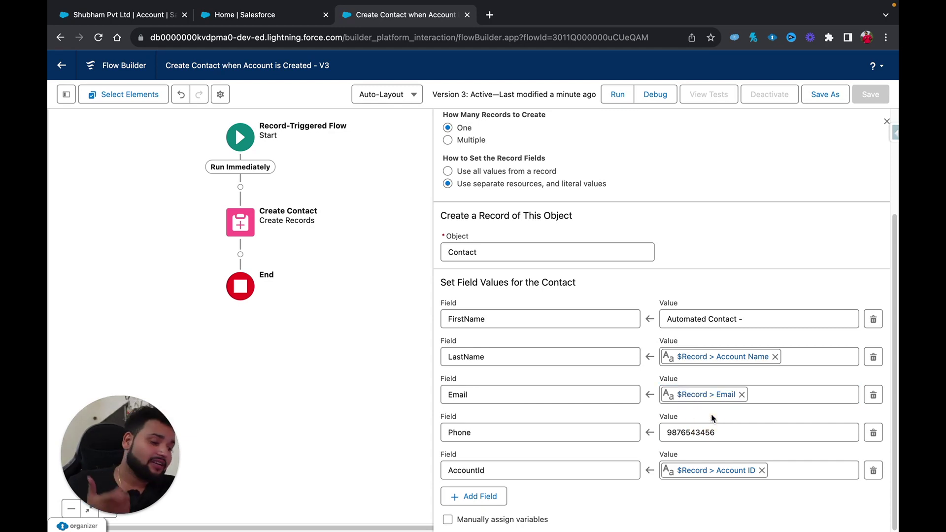
Save the flow as version 4, activate it, and go to the Accounts list.
{"action": "left_click", "coordinate": [836, 97]}
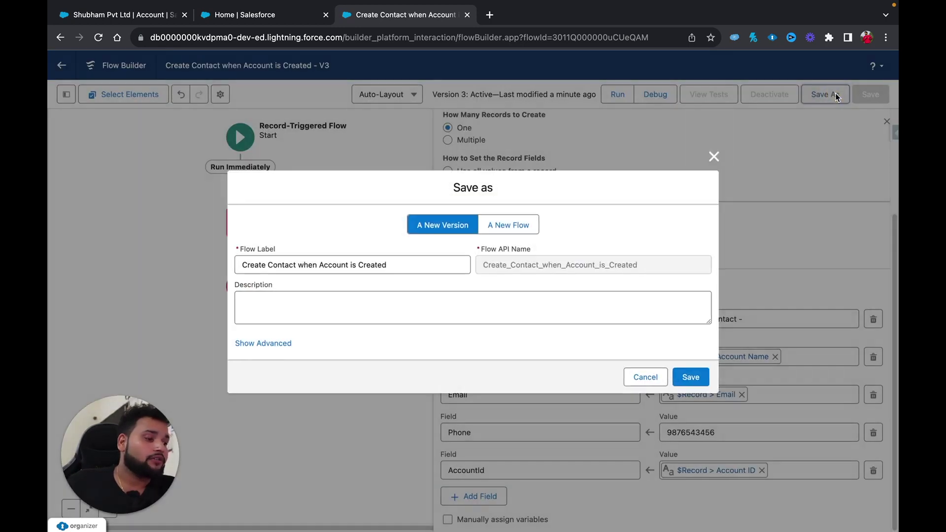
{"action": "left_click", "coordinate": [697, 381]}
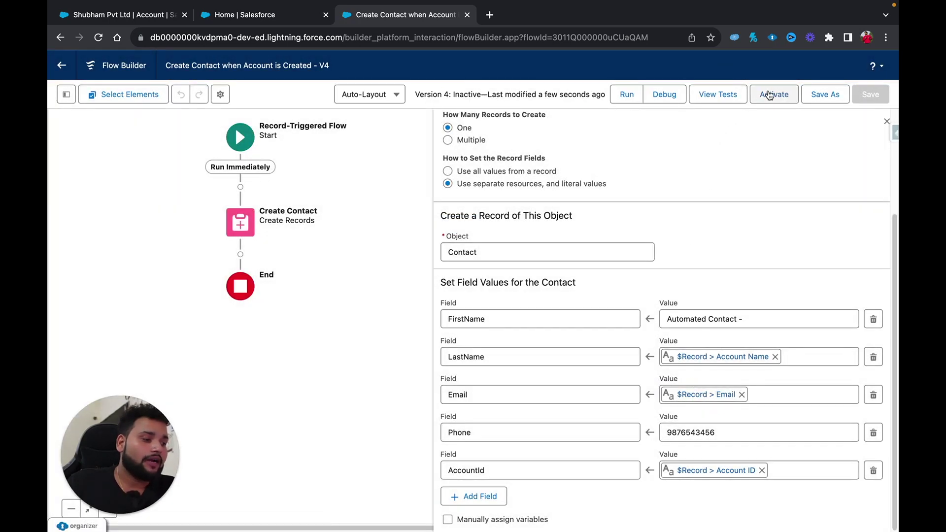
{"action": "left_click", "coordinate": [771, 94]}
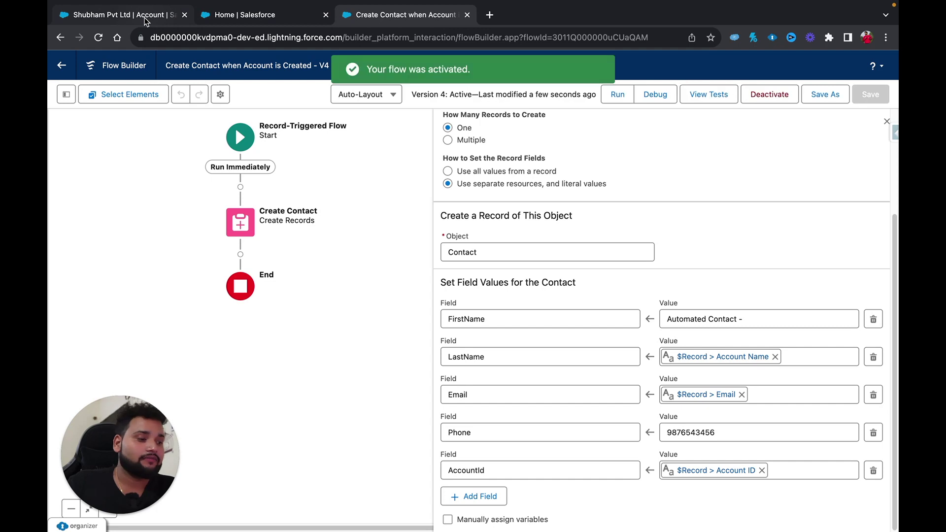
{"action": "left_click", "coordinate": [155, 20]}
{"action": "left_click", "coordinate": [472, 96]}
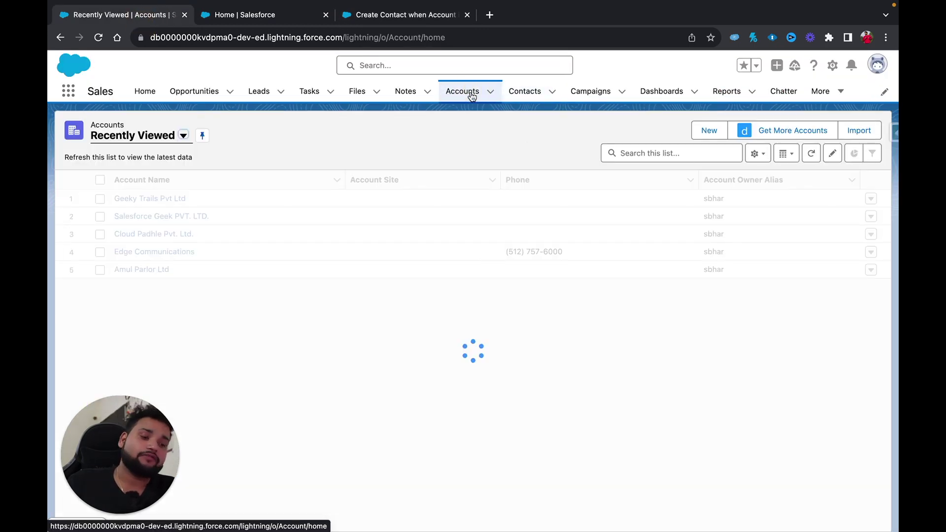
Create account Geeky Trails Inc with an email address and save it.
{"action": "left_click", "coordinate": [709, 131]}
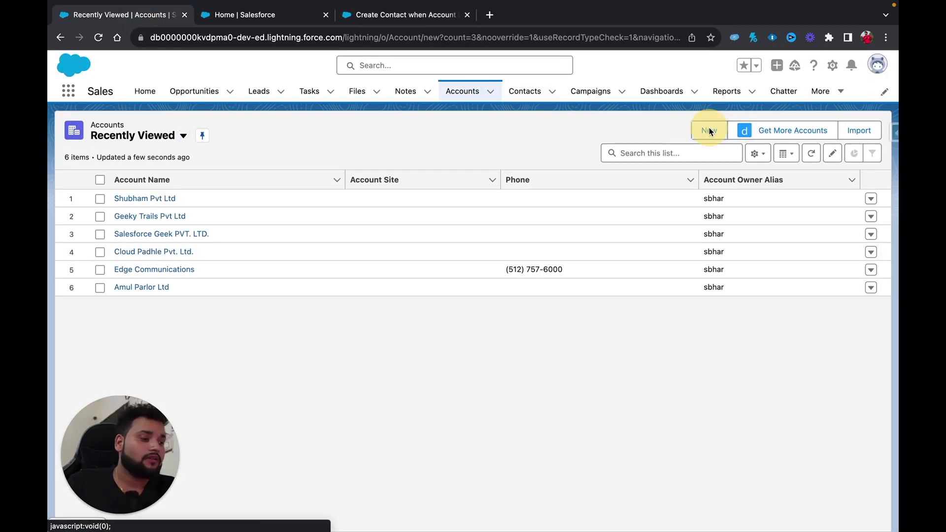
{"action": "left_click", "coordinate": [272, 219]}
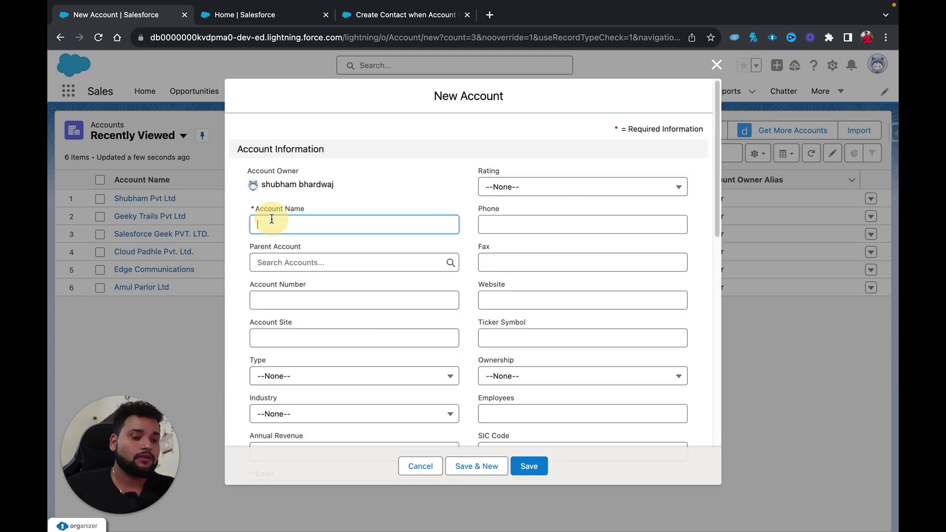
{"action": "type", "text": "ge"}
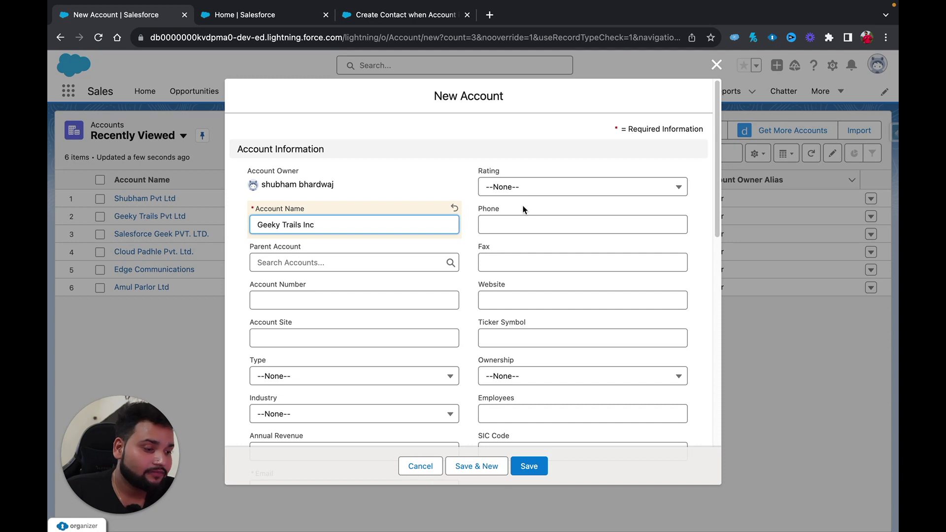
{"action": "scroll", "coordinate": [524, 210], "scroll_direction": "down", "scroll_amount": 4}
{"action": "left_click", "coordinate": [300, 320]}
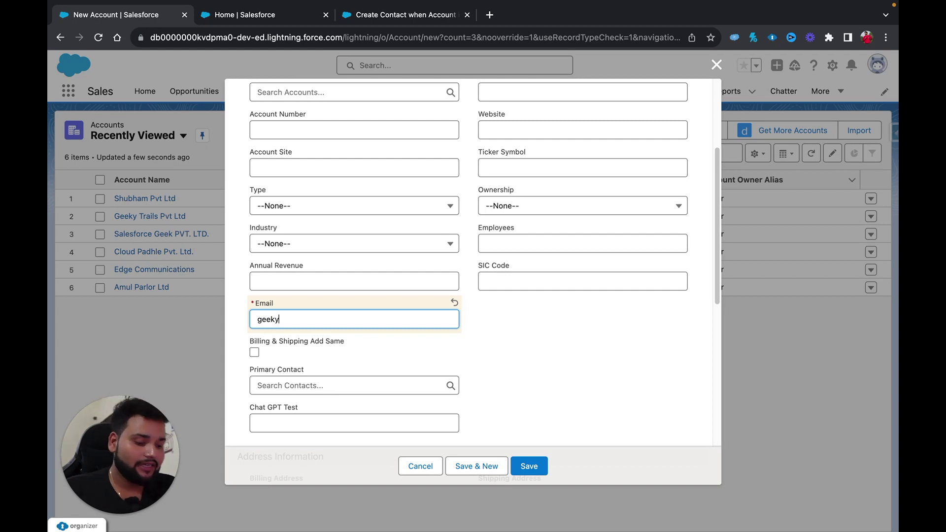
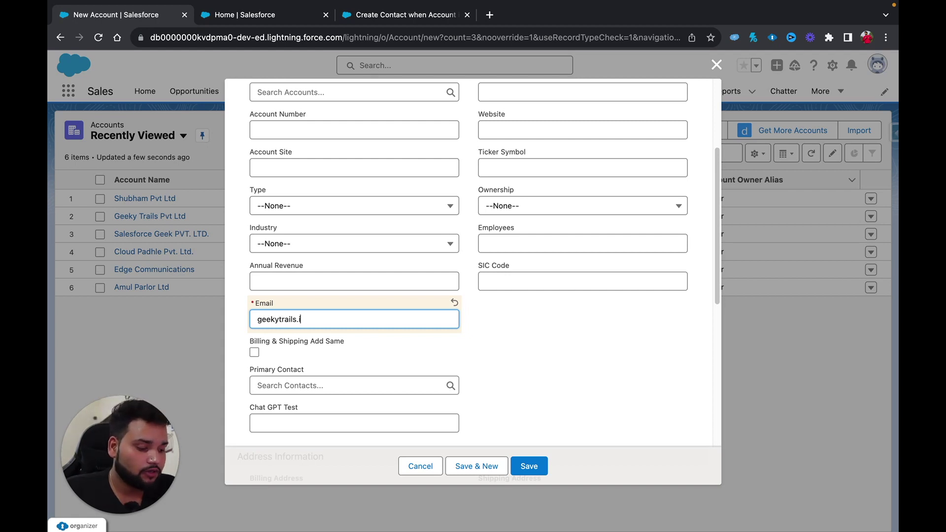
{"action": "left_click", "coordinate": [604, 359]}
{"action": "scroll", "coordinate": [604, 359], "scroll_direction": "up", "scroll_amount": 3}
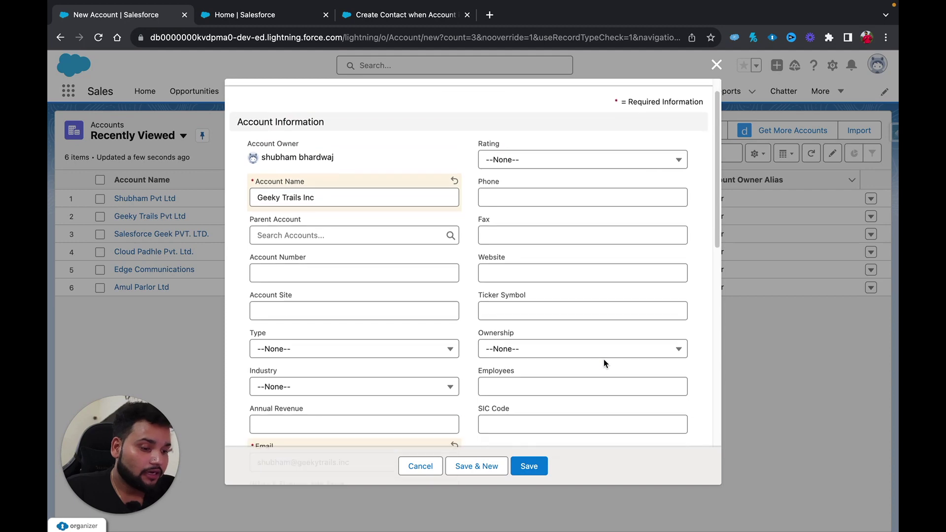
{"action": "scroll", "coordinate": [604, 359], "scroll_direction": "down", "scroll_amount": 10}
{"action": "left_click", "coordinate": [529, 466]}
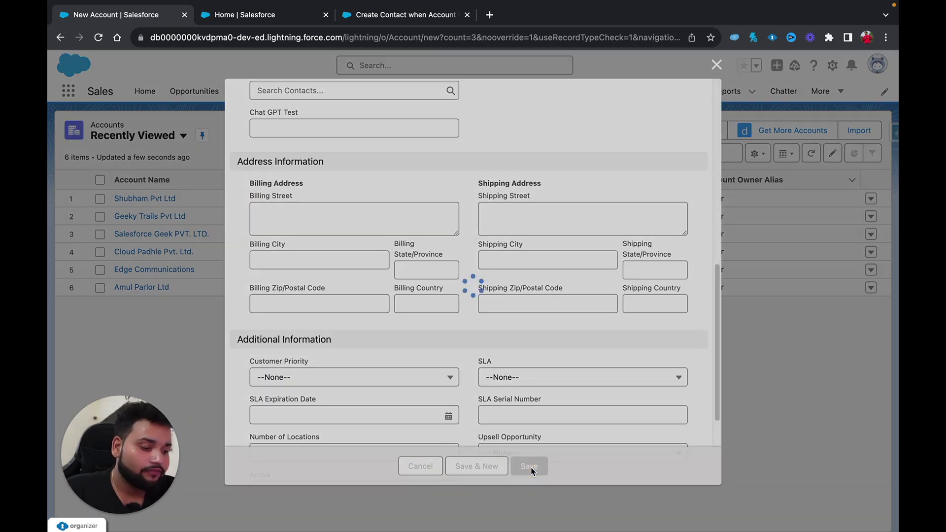